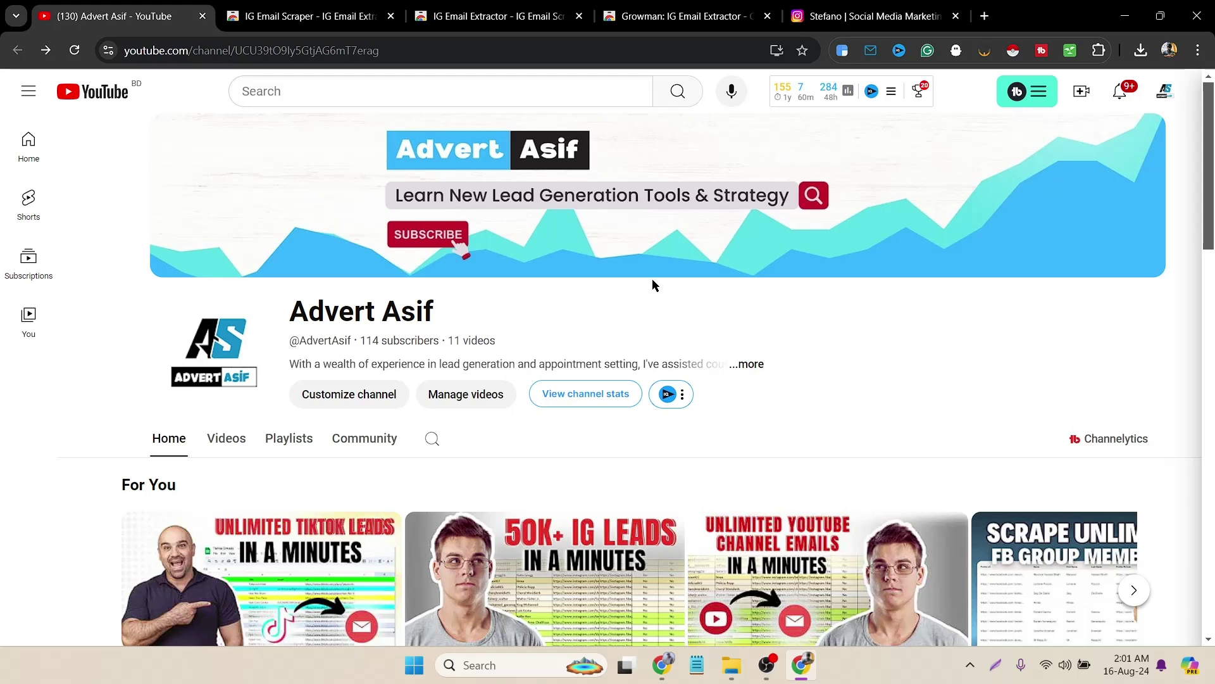
Browse the three extension store pages, then close IG Email Scraper and IG Email Extractor
{"action": "left_click", "coordinate": [303, 17]}
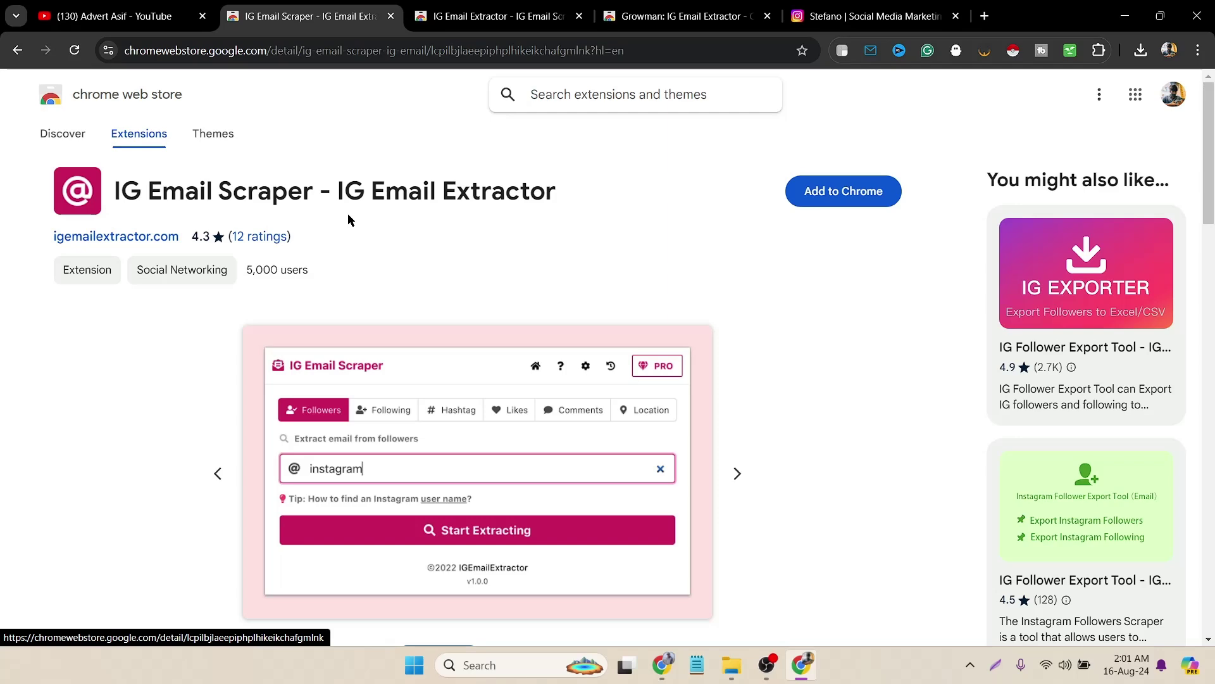
{"action": "left_click", "coordinate": [523, 10]}
{"action": "left_click", "coordinate": [712, 8]}
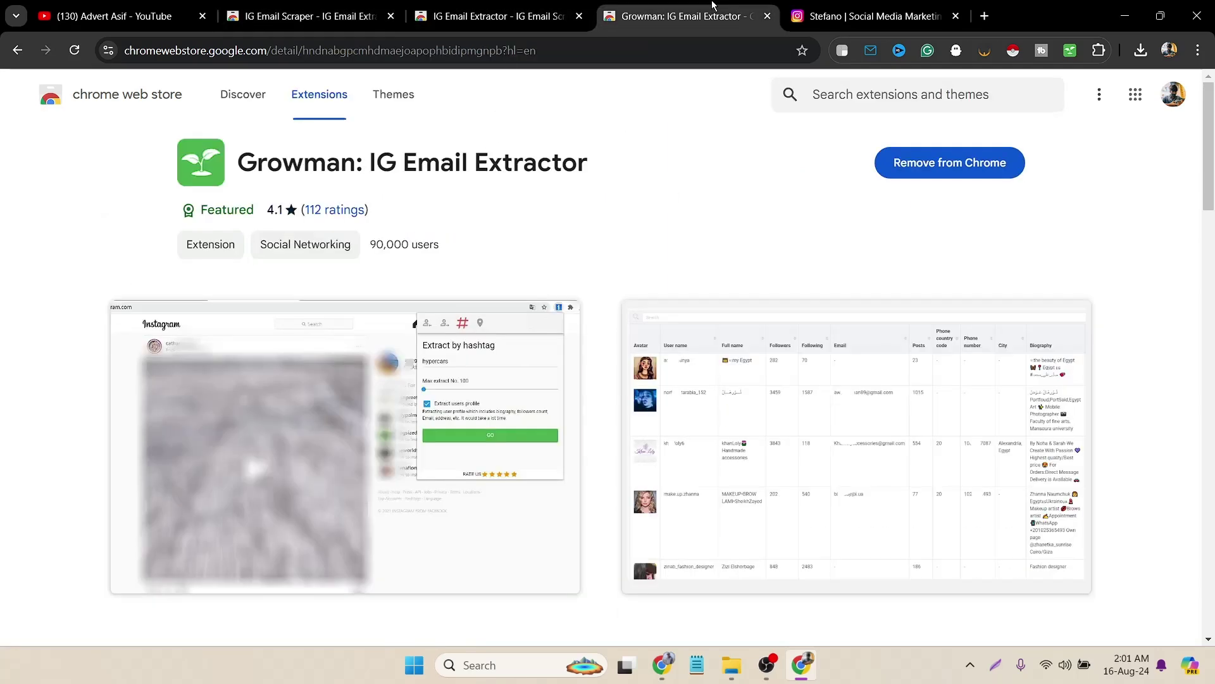
{"action": "left_click", "coordinate": [352, 9]}
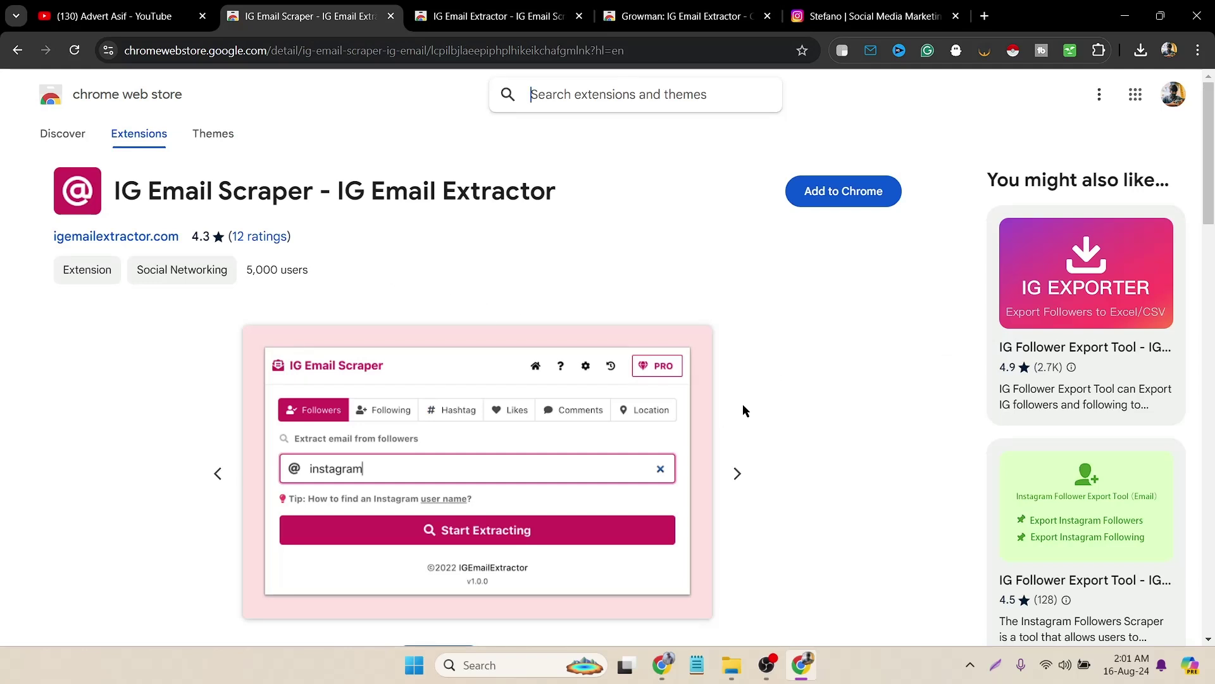
{"action": "left_click", "coordinate": [638, 4]}
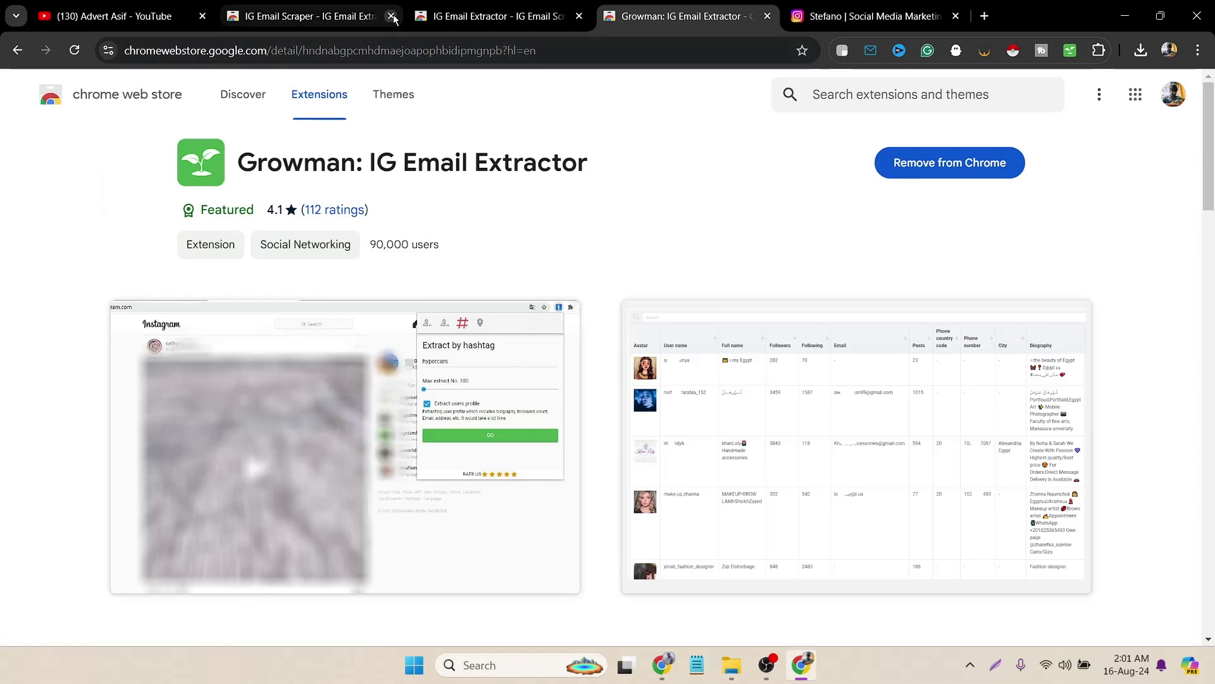
{"action": "left_click", "coordinate": [391, 16]}
{"action": "left_click", "coordinate": [392, 17]}
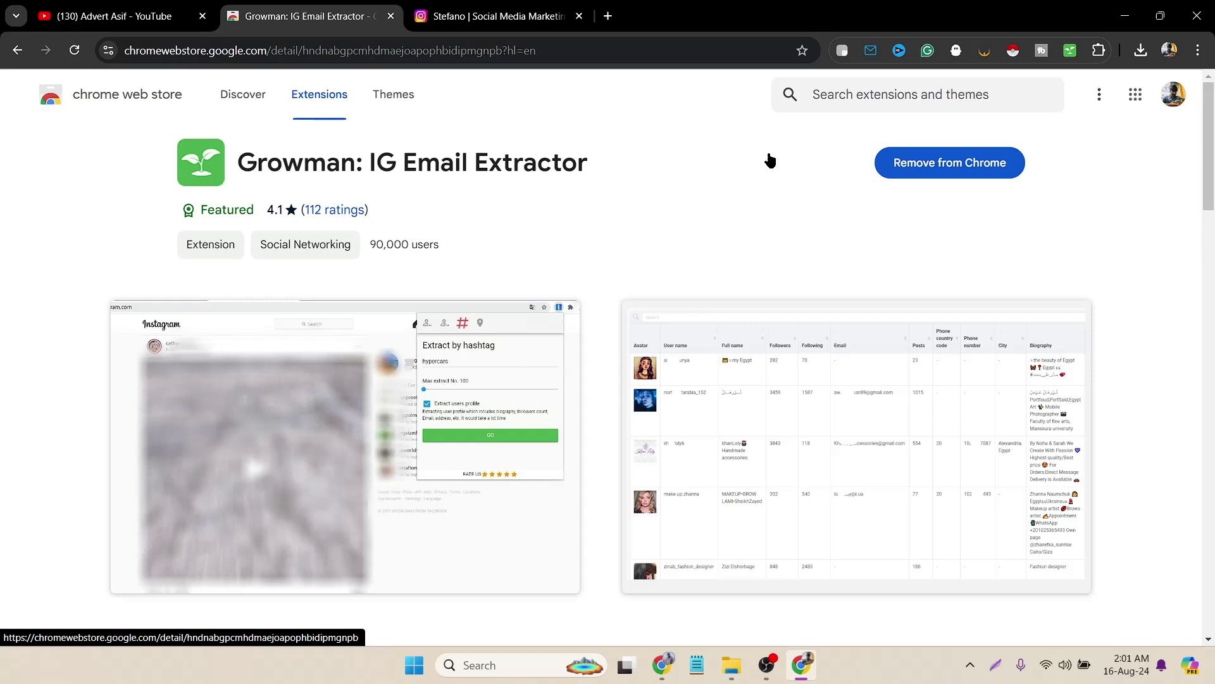
Close the Growman store page and view the capta_media Instagram profile
{"action": "left_click", "coordinate": [389, 16]}
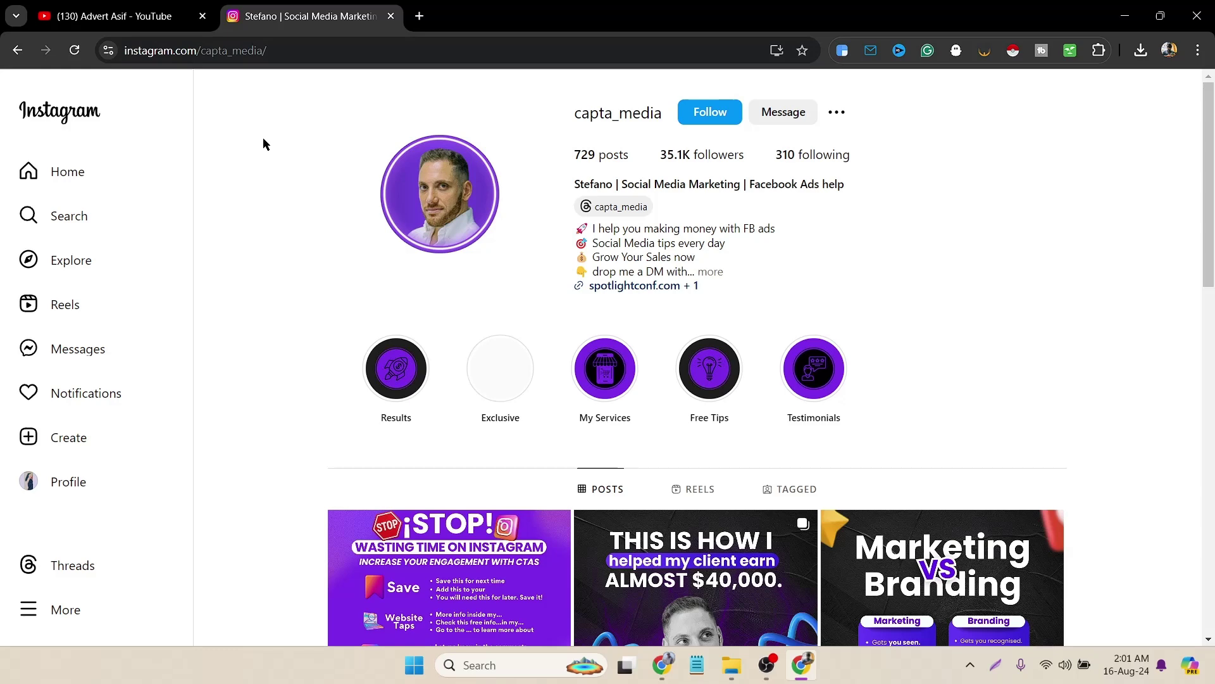
{"action": "double_click", "coordinate": [238, 52]}
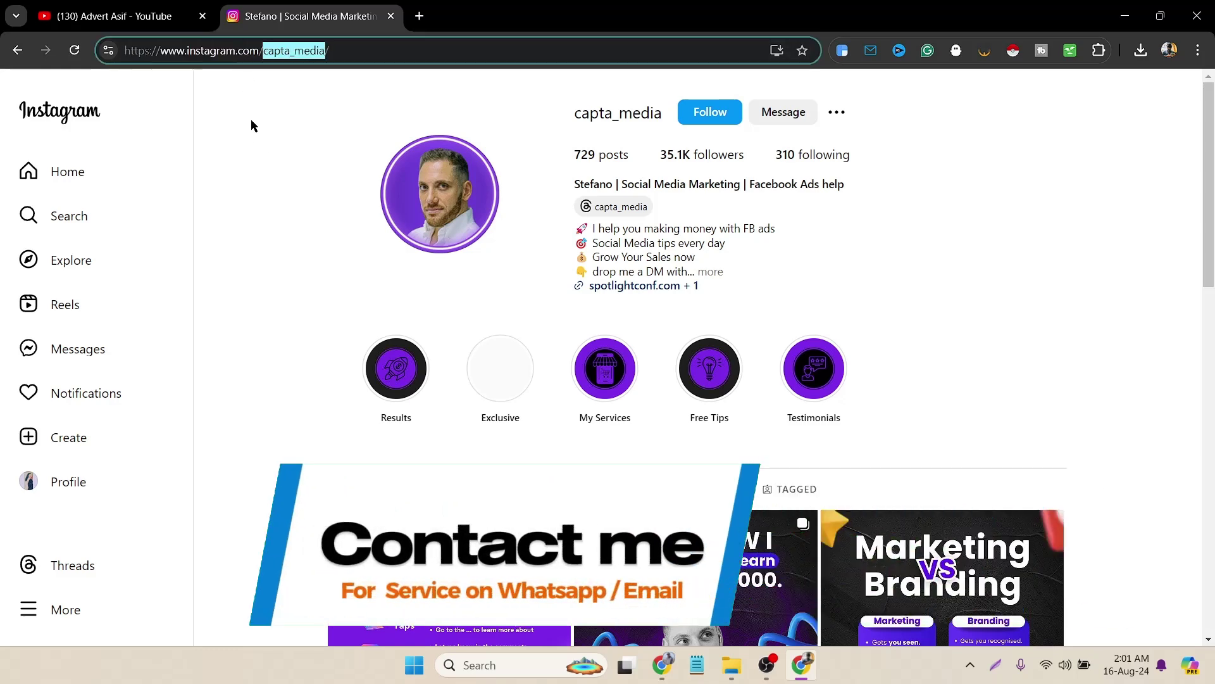
{"action": "left_click", "coordinate": [1081, 145]}
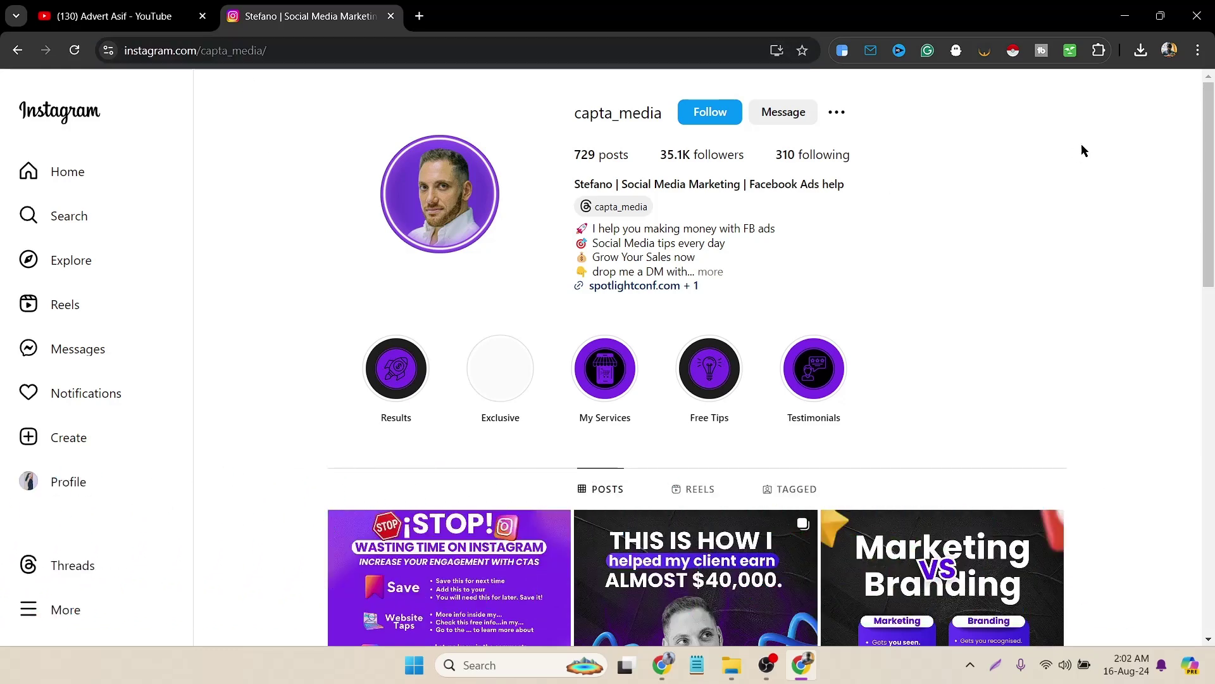
Open the Growman panel, preview its followings, hashtag, location and history sections, then return to followers
{"action": "left_click", "coordinate": [1070, 51]}
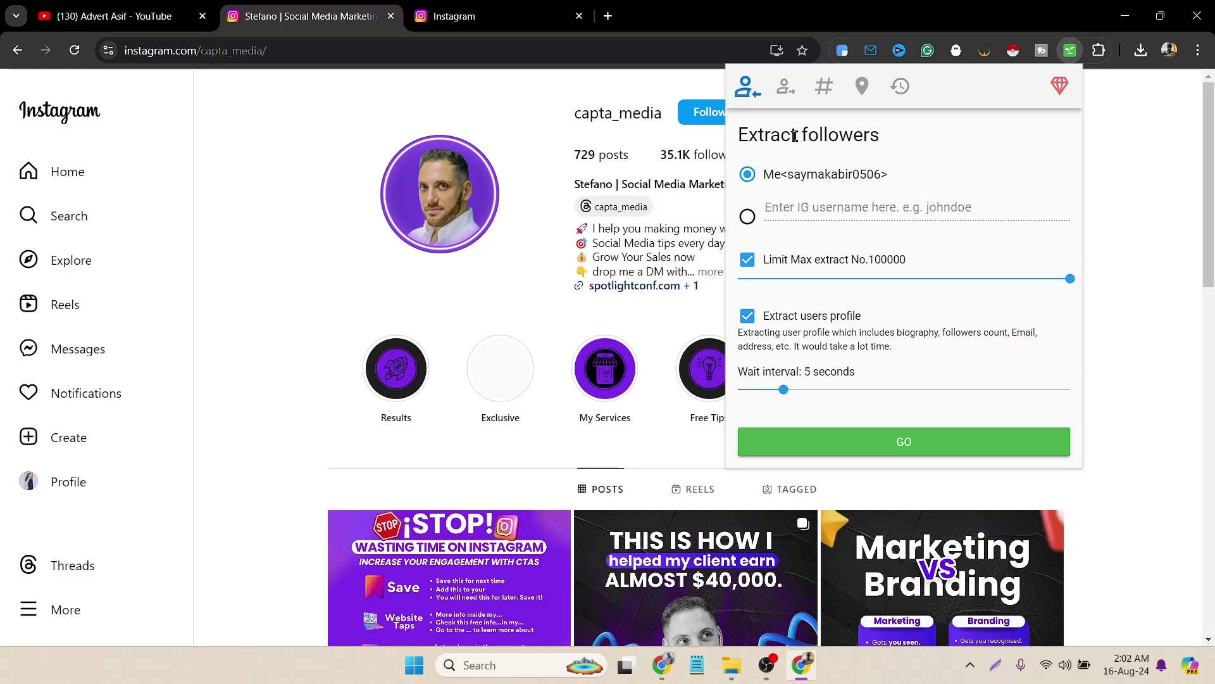
{"action": "left_click", "coordinate": [786, 89]}
{"action": "left_click", "coordinate": [824, 86]}
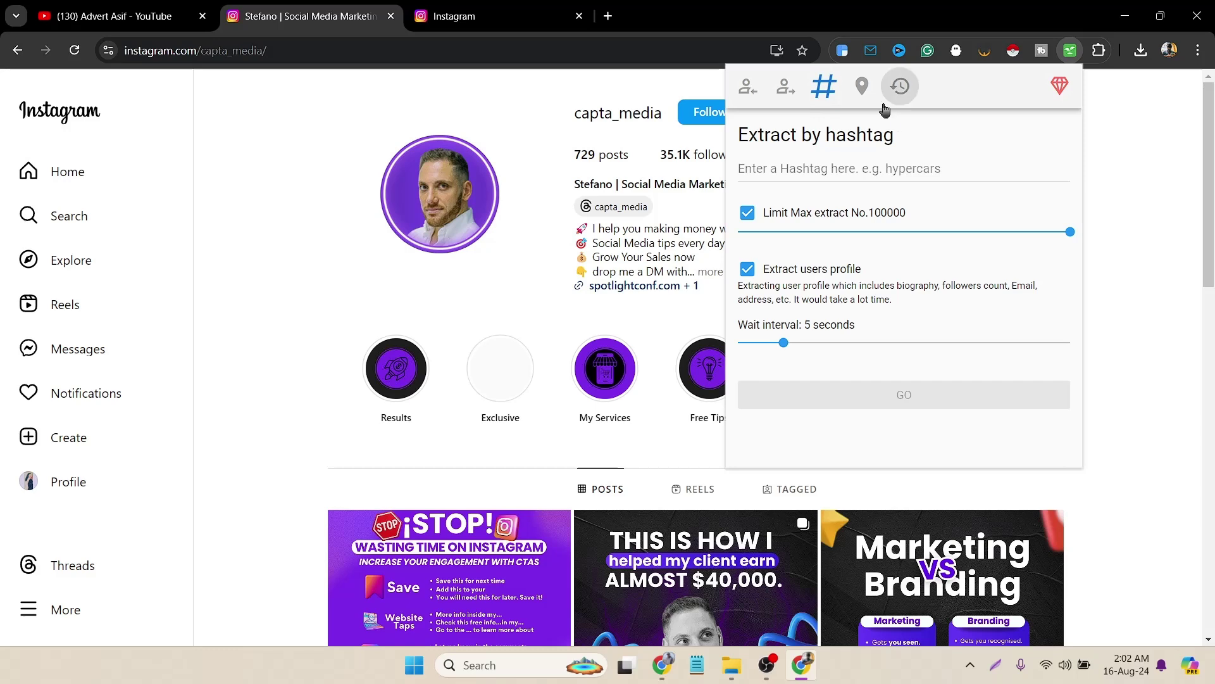
{"action": "left_click", "coordinate": [863, 92]}
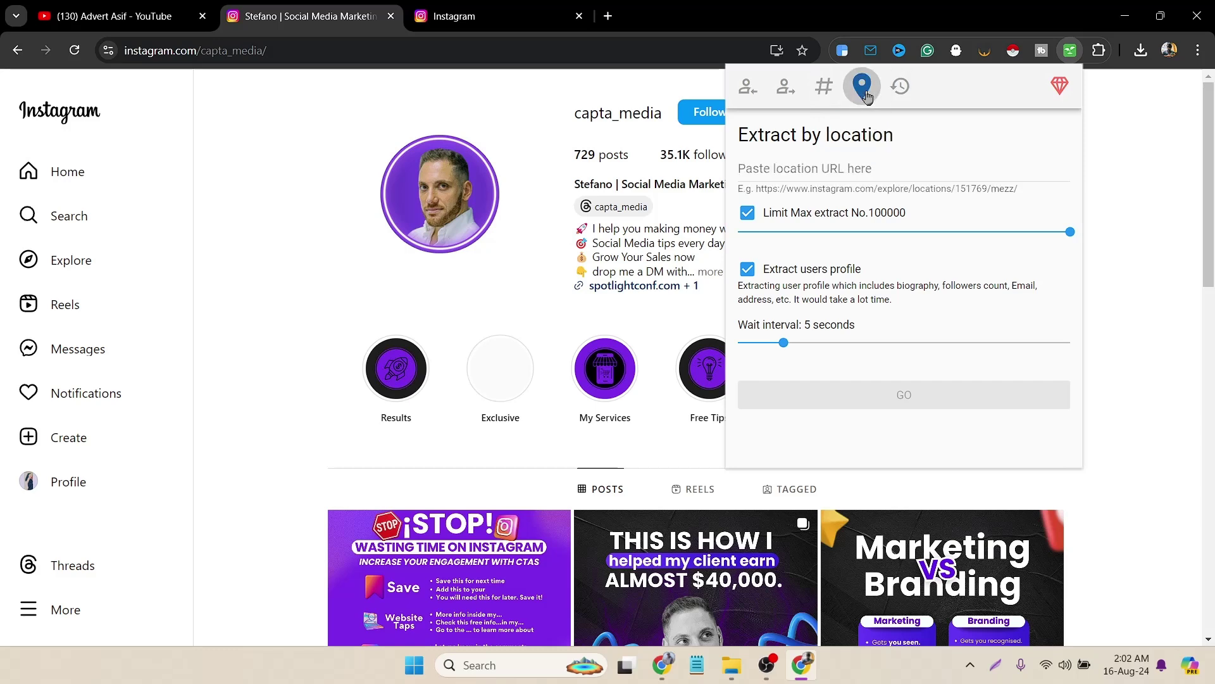
{"action": "left_click", "coordinate": [904, 91]}
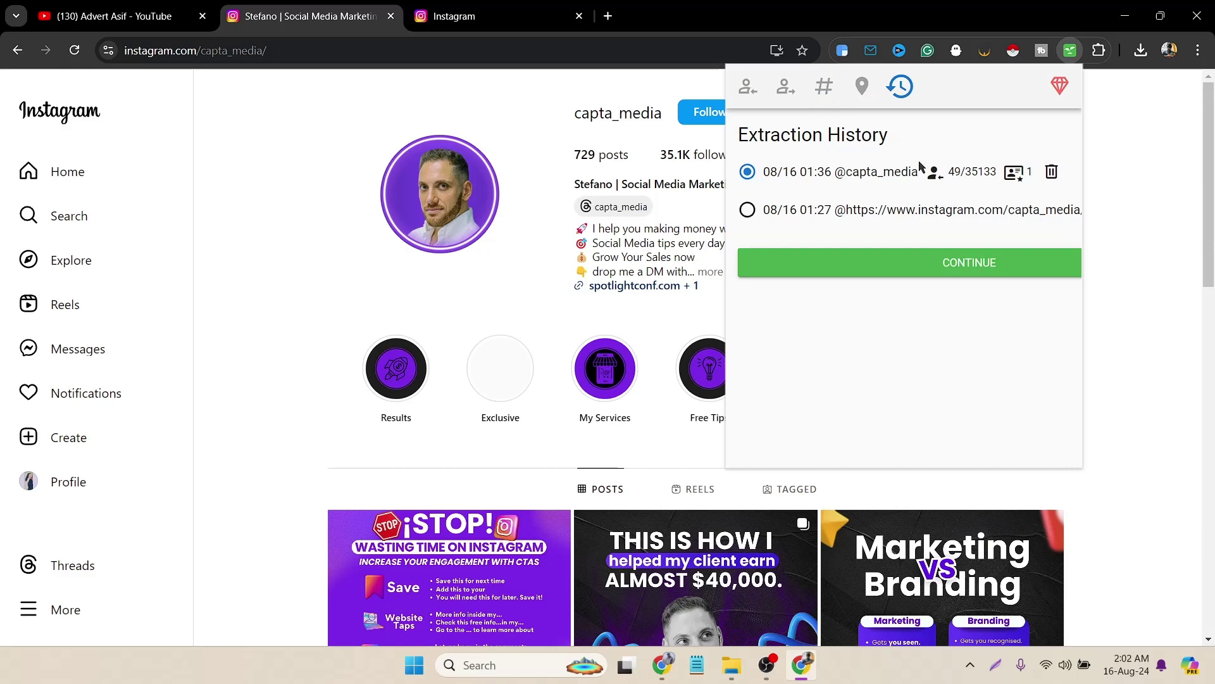
{"action": "left_click", "coordinate": [749, 88]}
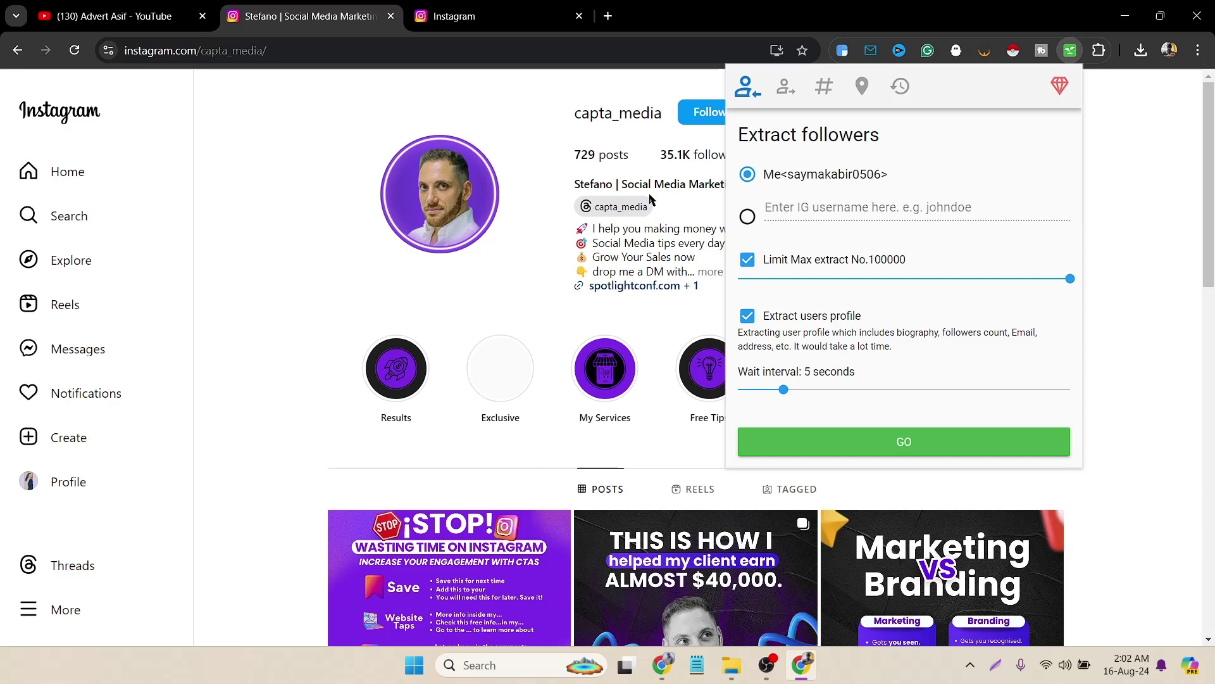
Target another account's followers and lower the Limit Max extract to 300
{"action": "left_click", "coordinate": [750, 217]}
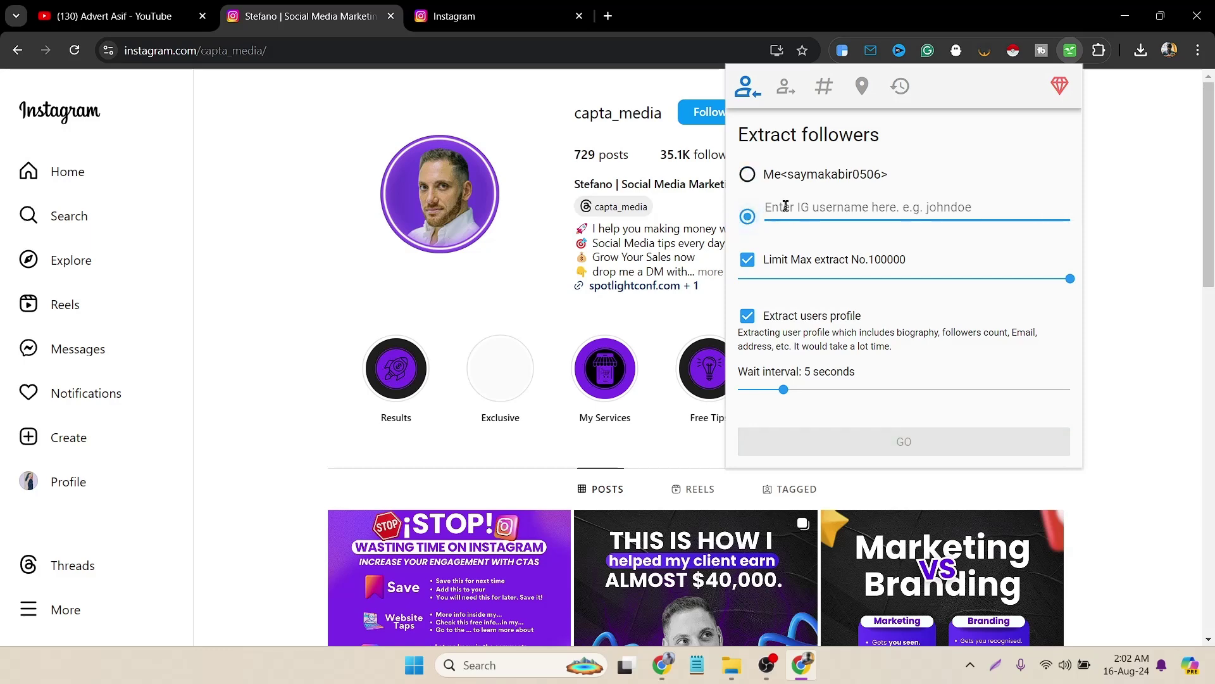
{"action": "type", "text": "capta_media"}
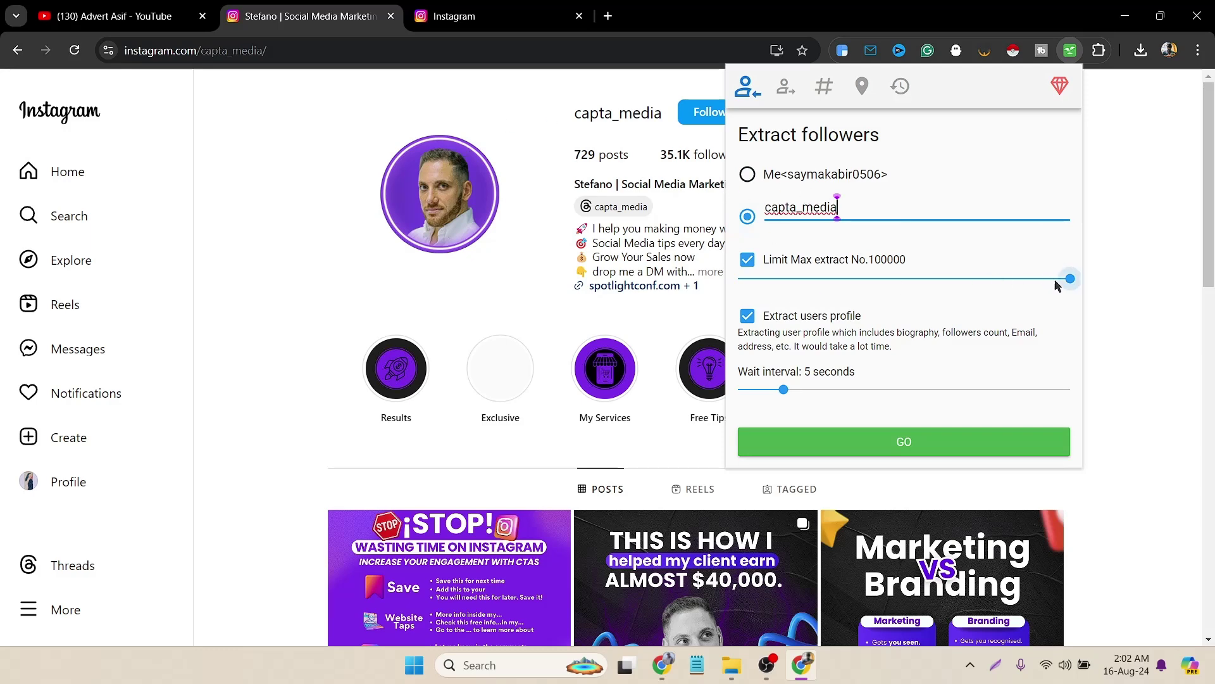
{"action": "left_click_drag", "start_coordinate": [1070, 279], "coordinate": [796, 303]}
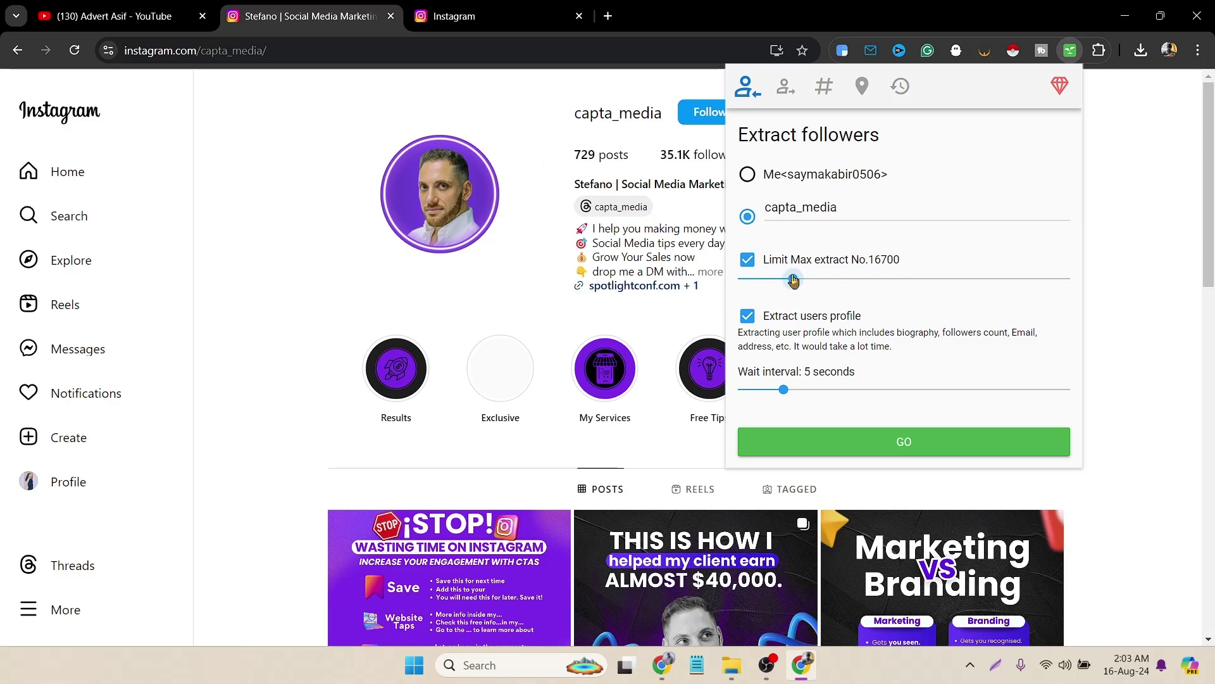
{"action": "left_click_drag", "start_coordinate": [794, 280], "coordinate": [734, 288]}
{"action": "left_click_drag", "start_coordinate": [741, 283], "coordinate": [738, 288]}
Keep Extract users profile enabled and review the extraction notes
{"action": "left_click", "coordinate": [749, 318]}
{"action": "left_click", "coordinate": [749, 317]}
{"action": "left_click", "coordinate": [748, 317]}
{"action": "left_click", "coordinate": [748, 317]}
{"action": "double_click", "coordinate": [950, 332]}
{"action": "double_click", "coordinate": [759, 348]}
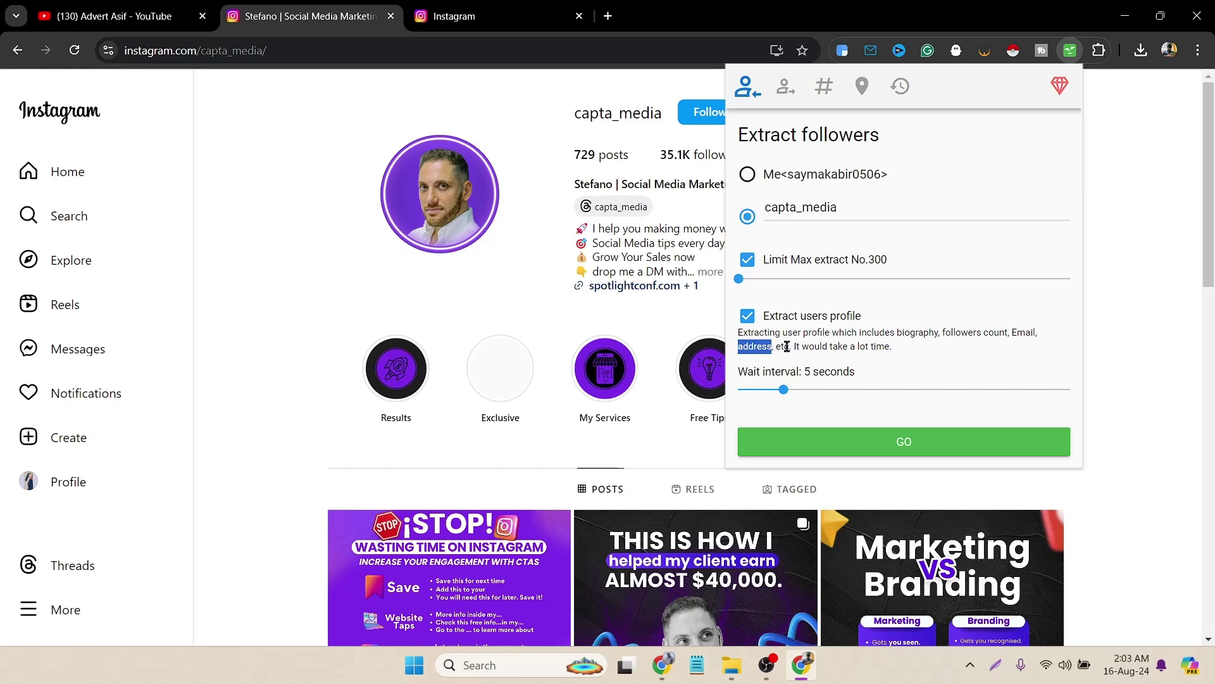
{"action": "left_click_drag", "start_coordinate": [794, 348], "coordinate": [899, 352]}
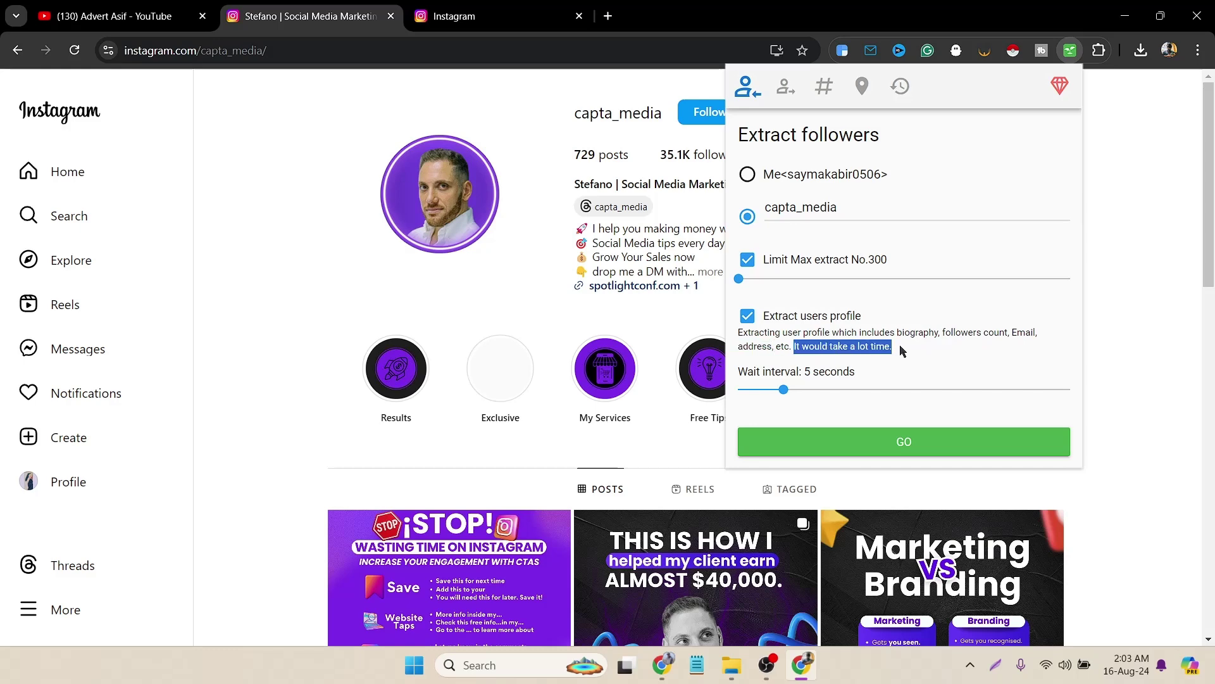
{"action": "left_click", "coordinate": [853, 344]}
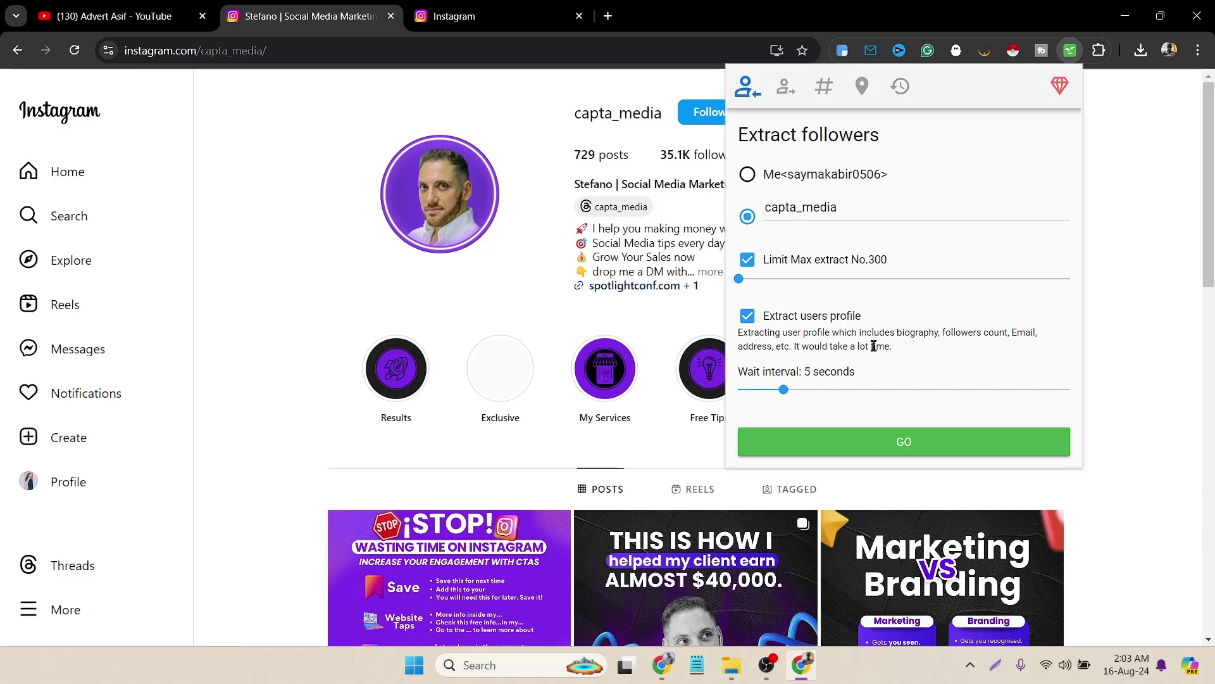
Start the capta_media extraction and inspect collected usernames, phone numbers and cities like voicity.io's
{"action": "left_click", "coordinate": [861, 448]}
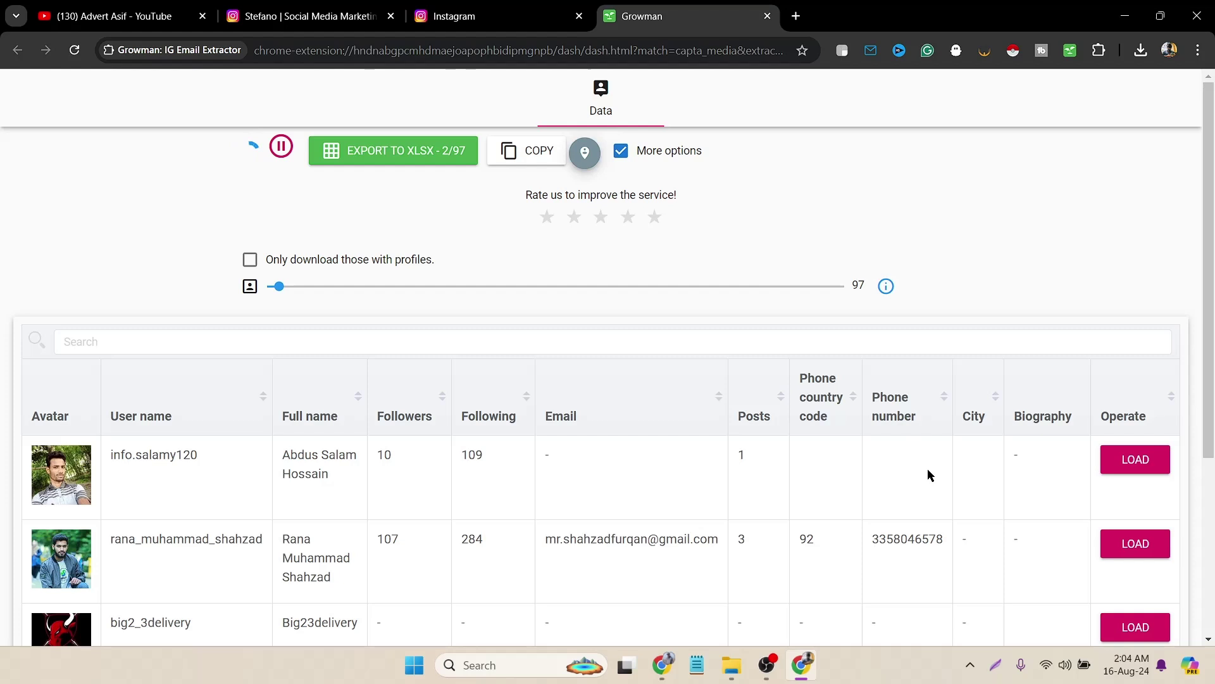
{"action": "scroll", "coordinate": [913, 532], "scroll_direction": "down", "scroll_amount": 1}
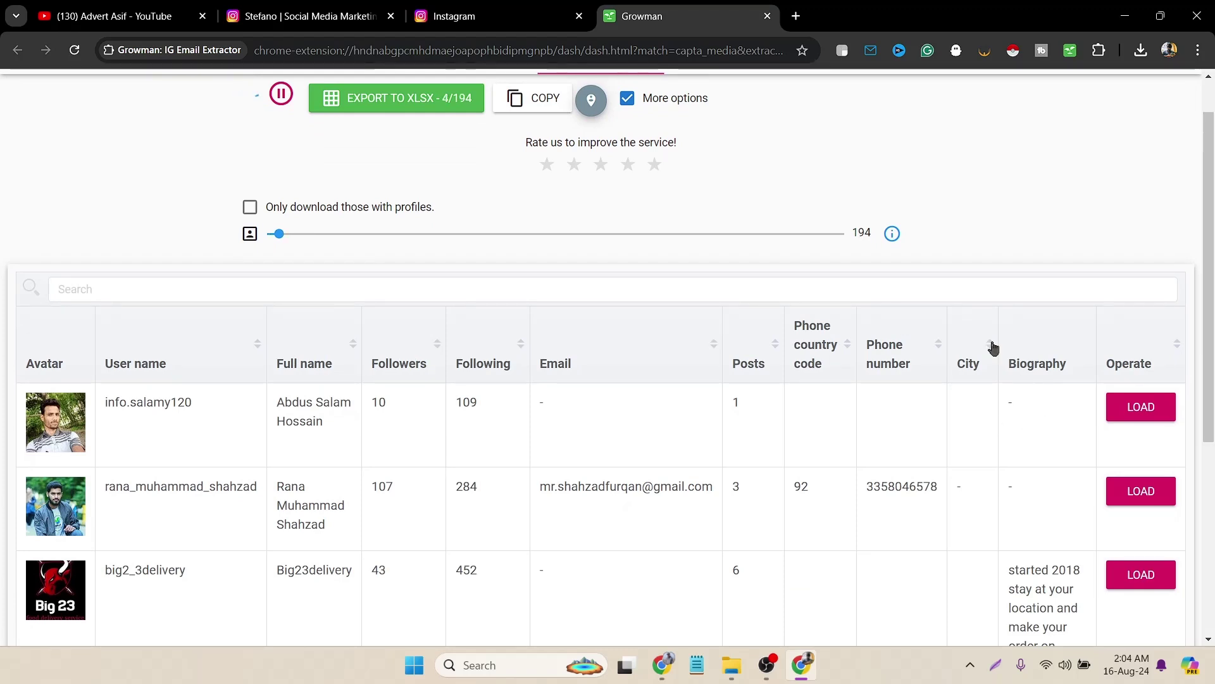
{"action": "double_click", "coordinate": [104, 404]}
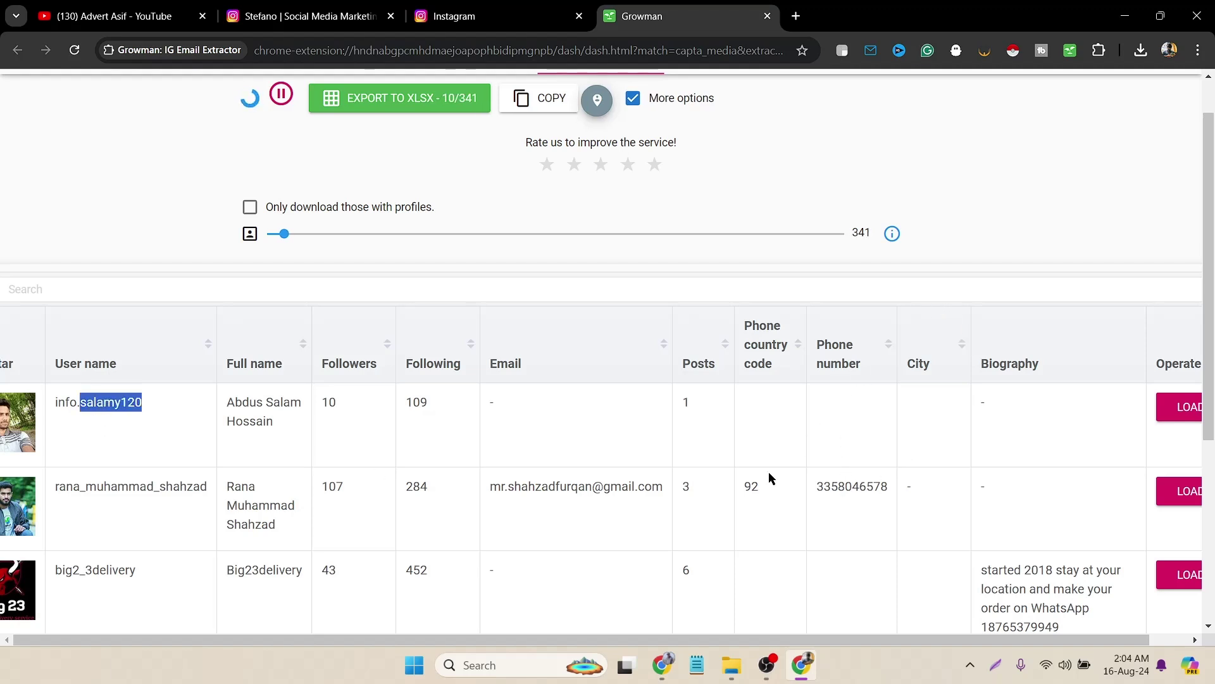
{"action": "double_click", "coordinate": [752, 487]}
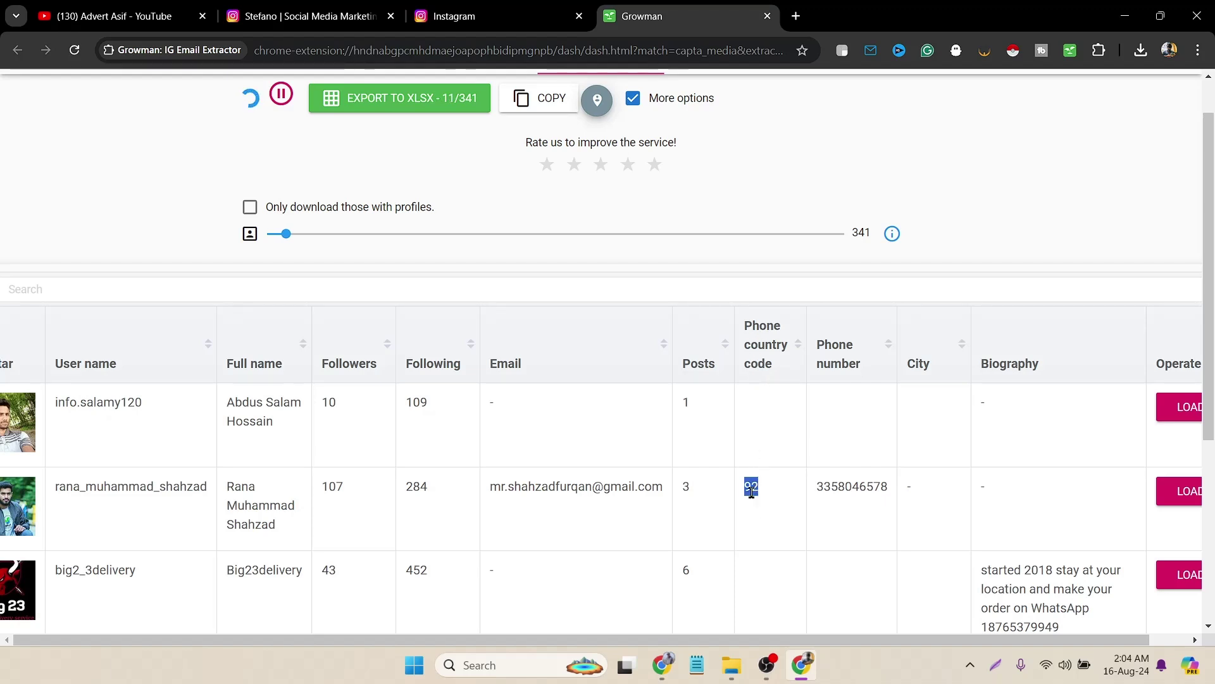
{"action": "left_click", "coordinate": [751, 490]}
{"action": "scroll", "coordinate": [782, 384], "scroll_direction": "down", "scroll_amount": 2}
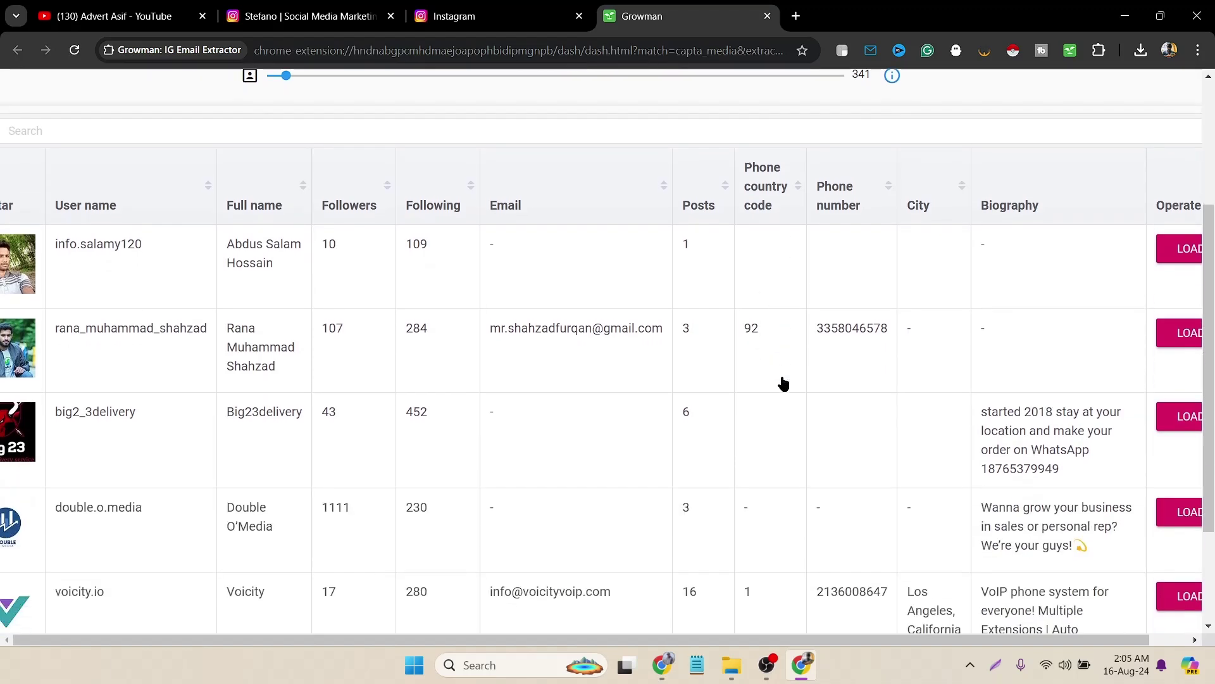
{"action": "scroll", "coordinate": [780, 514], "scroll_direction": "down", "scroll_amount": 1}
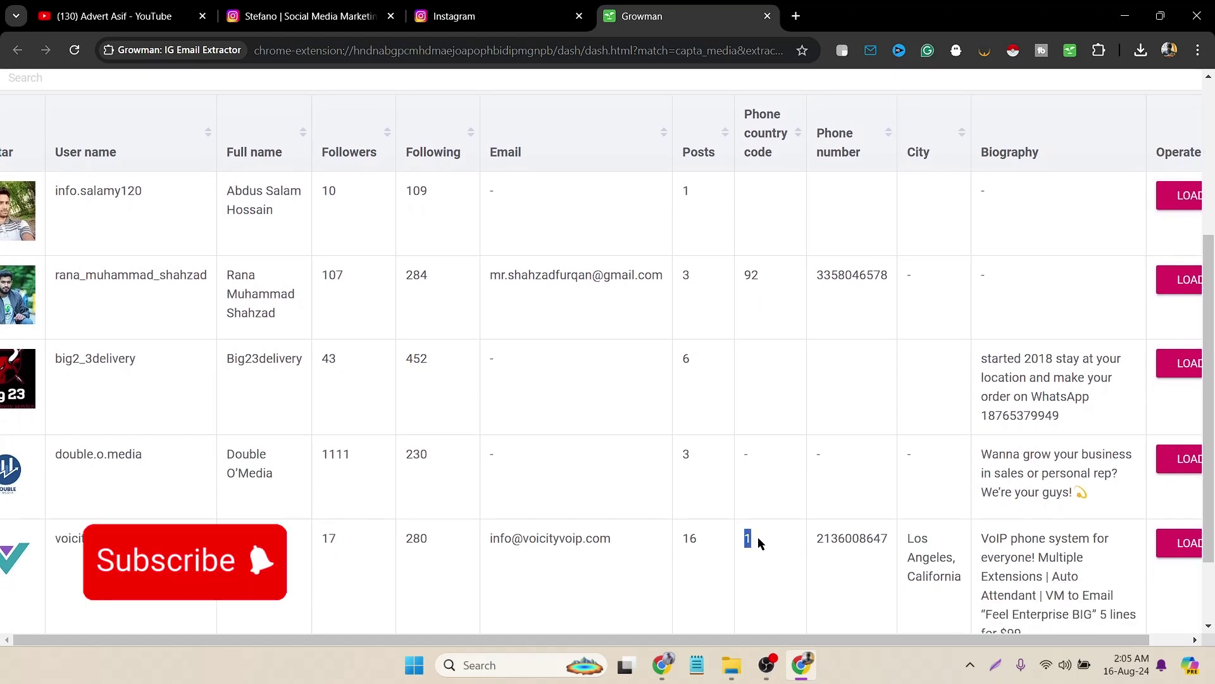
{"action": "double_click", "coordinate": [831, 540]}
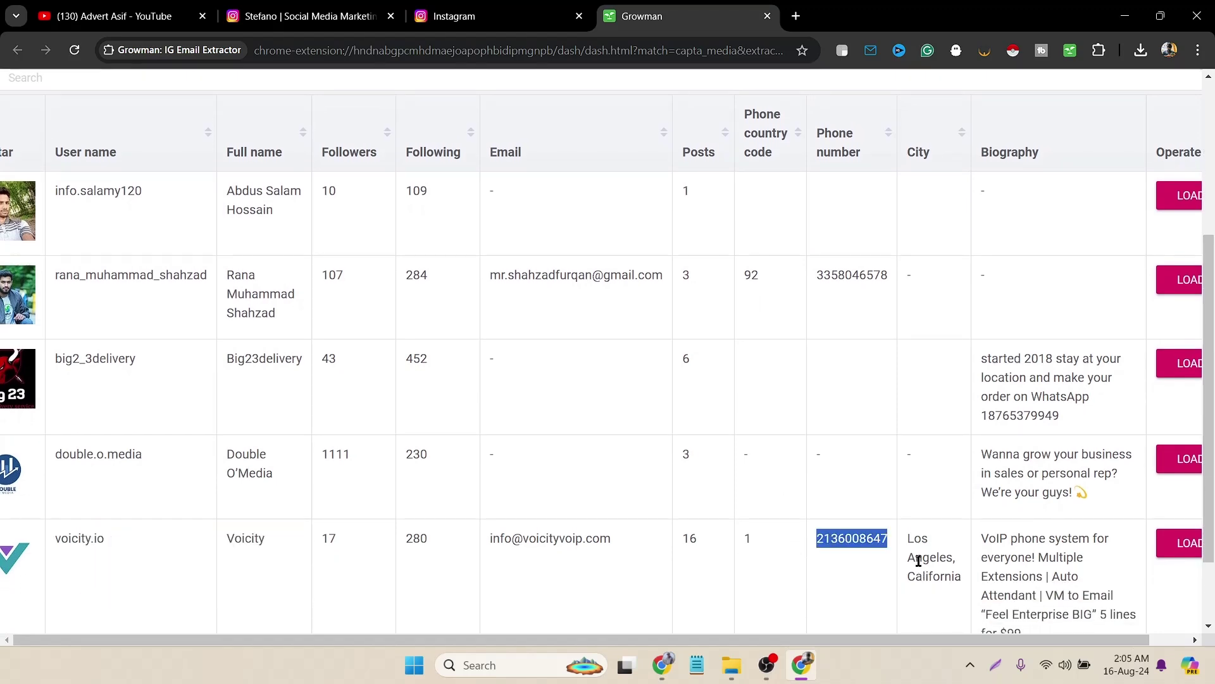
{"action": "triple_click", "coordinate": [918, 561]}
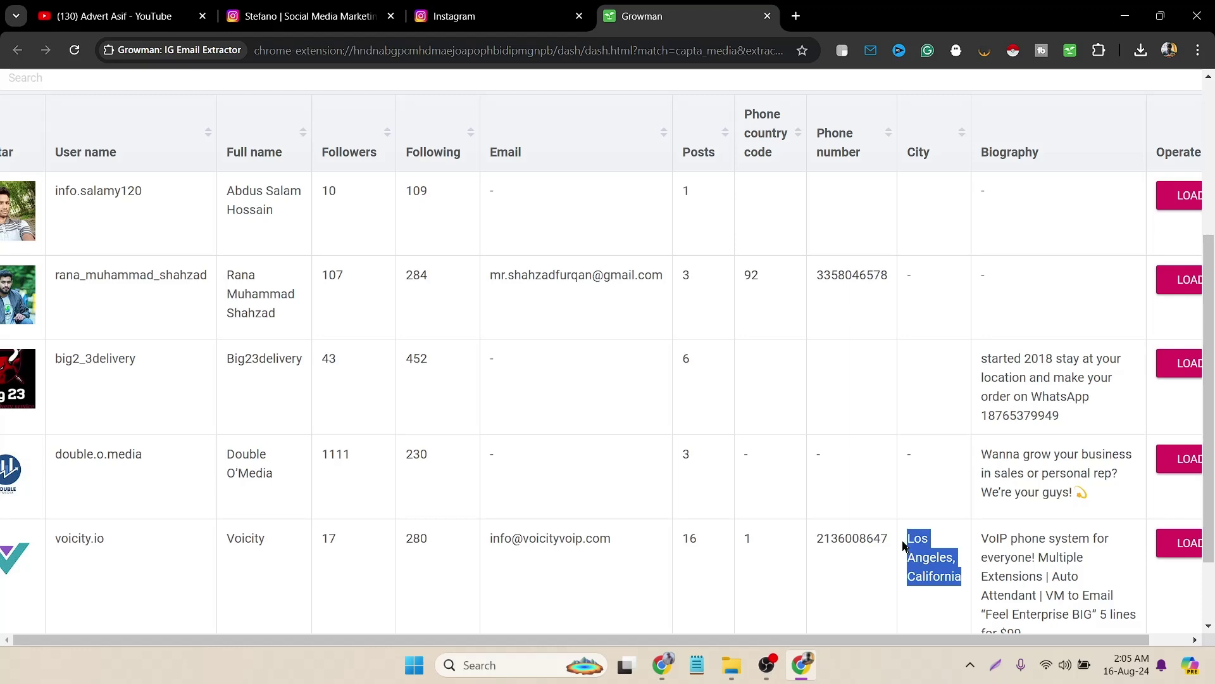
{"action": "scroll", "coordinate": [883, 532], "scroll_direction": "up", "scroll_amount": 3}
{"action": "scroll", "coordinate": [858, 506], "scroll_direction": "down", "scroll_amount": 1}
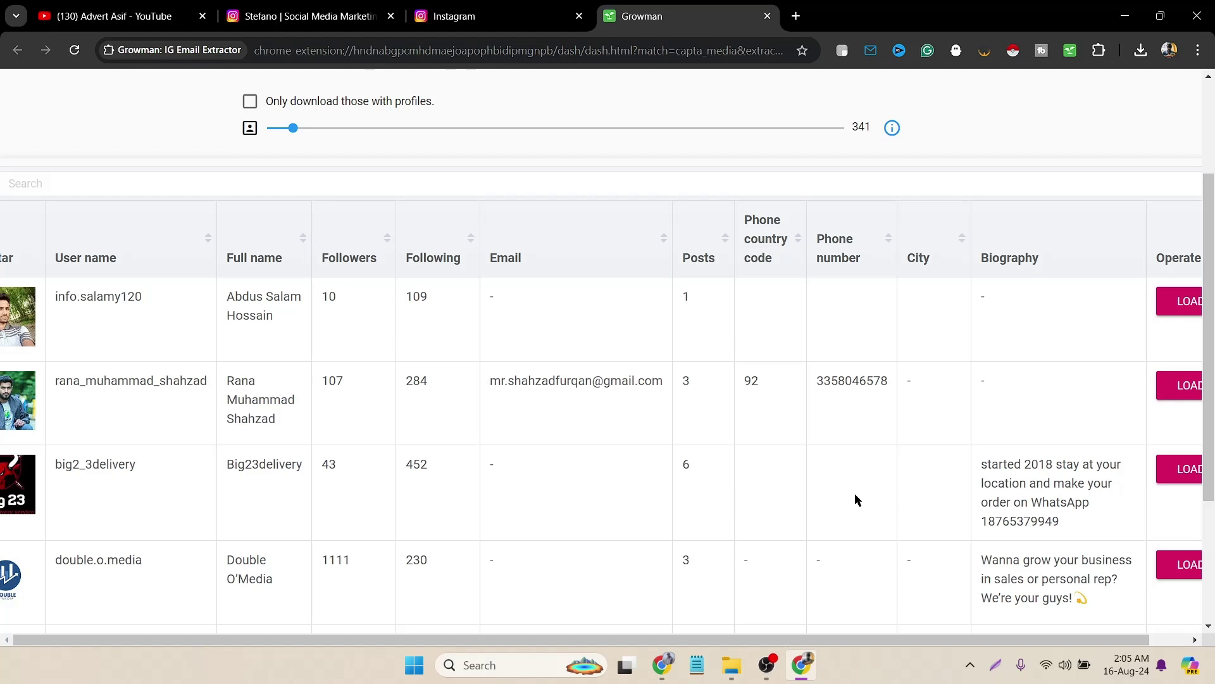
{"action": "scroll", "coordinate": [841, 527], "scroll_direction": "up", "scroll_amount": 2}
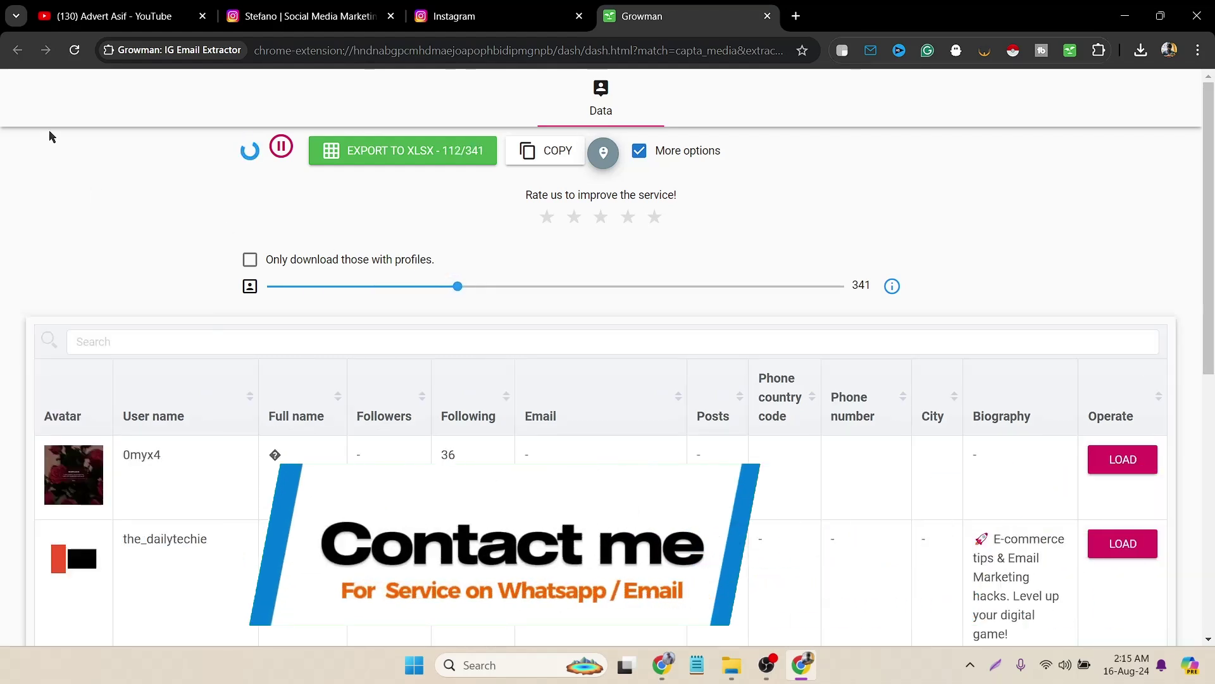
Pause at 112 of 341, export to XLSX and open ig-1723752961.xlsx from downloads
{"action": "left_click", "coordinate": [281, 146]}
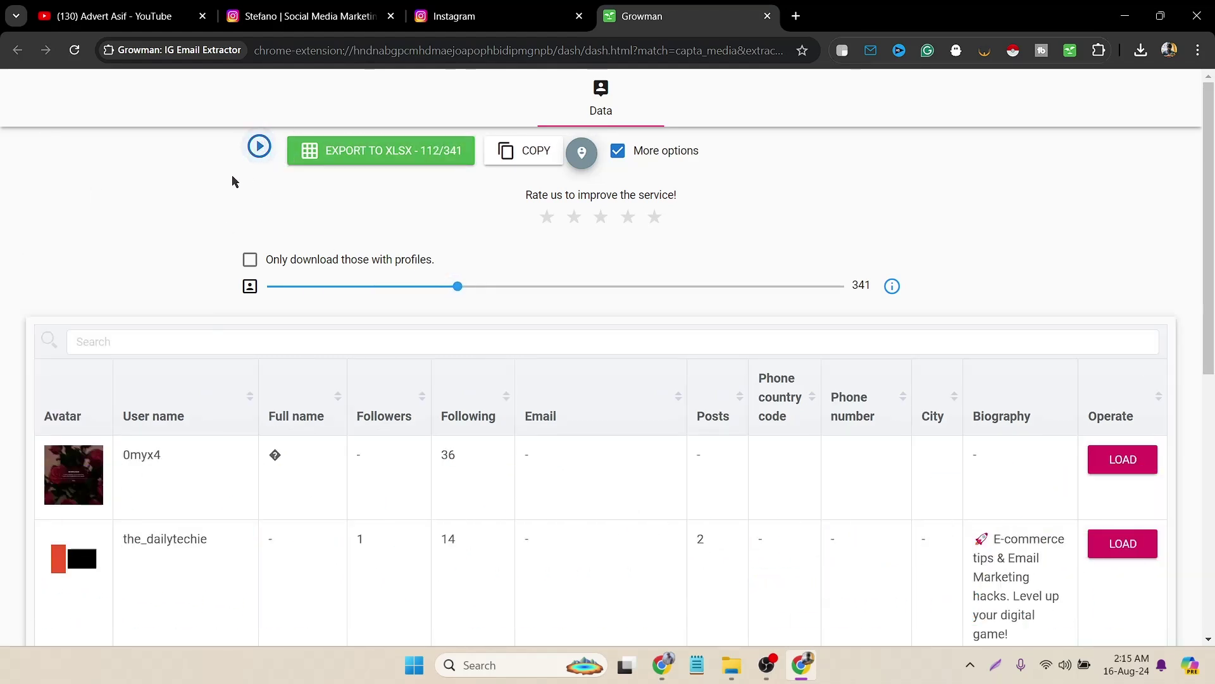
{"action": "left_click", "coordinate": [329, 152]}
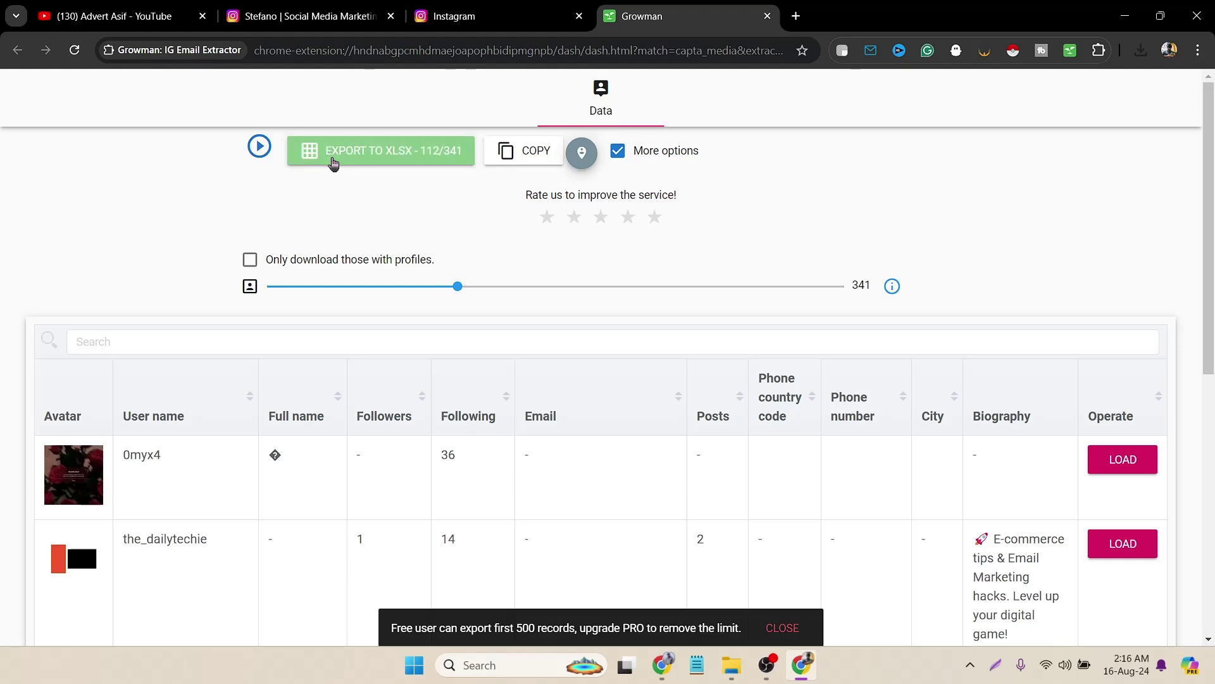
{"action": "left_click", "coordinate": [1144, 53]}
{"action": "left_click", "coordinate": [1040, 132]}
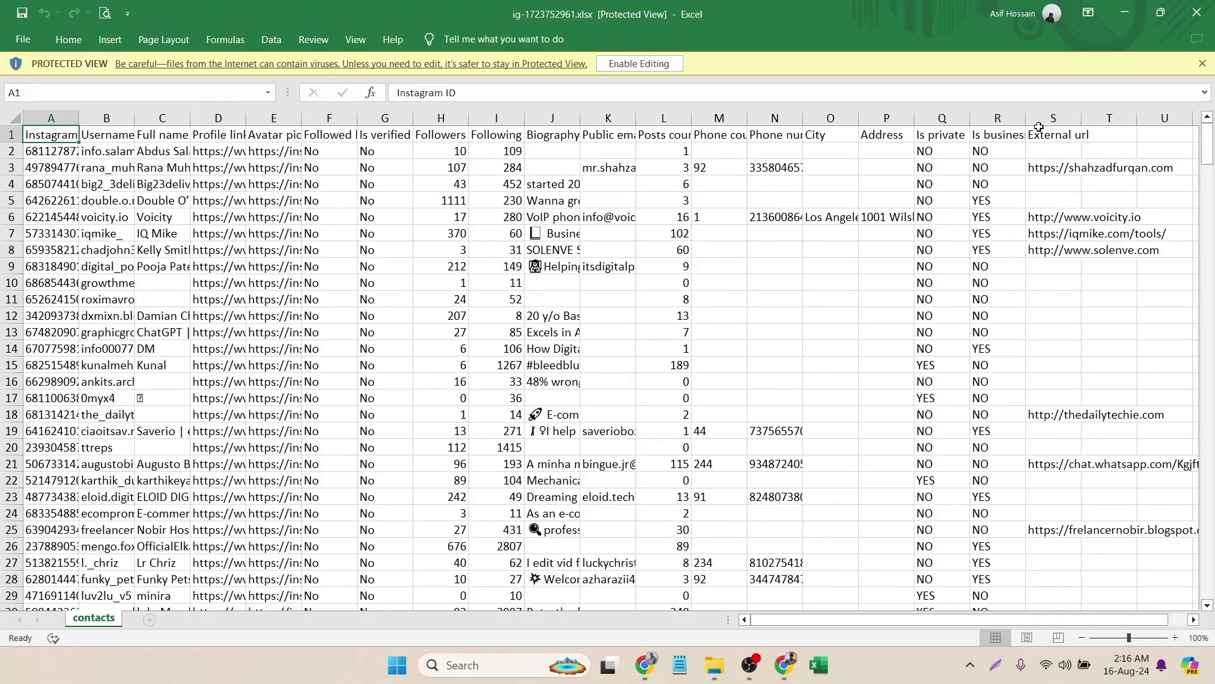
Enable editing, check the Full name and Profile link headers, and test the first profile link
{"action": "left_click", "coordinate": [642, 63]}
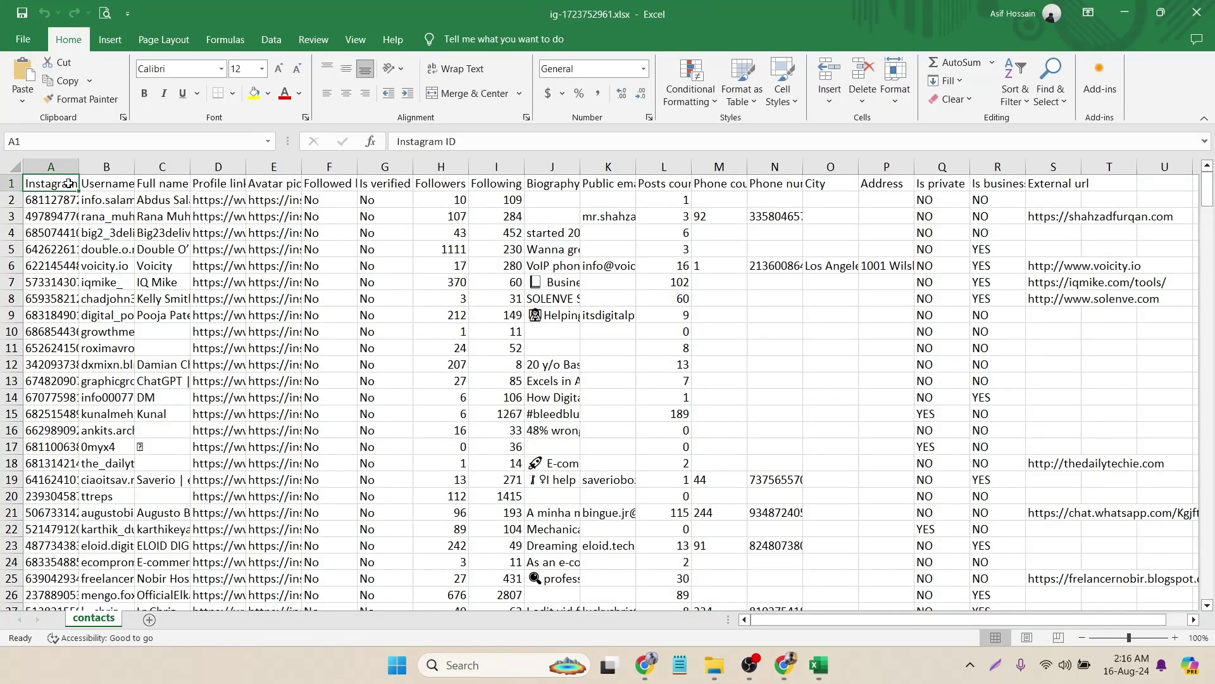
{"action": "left_click", "coordinate": [92, 183]}
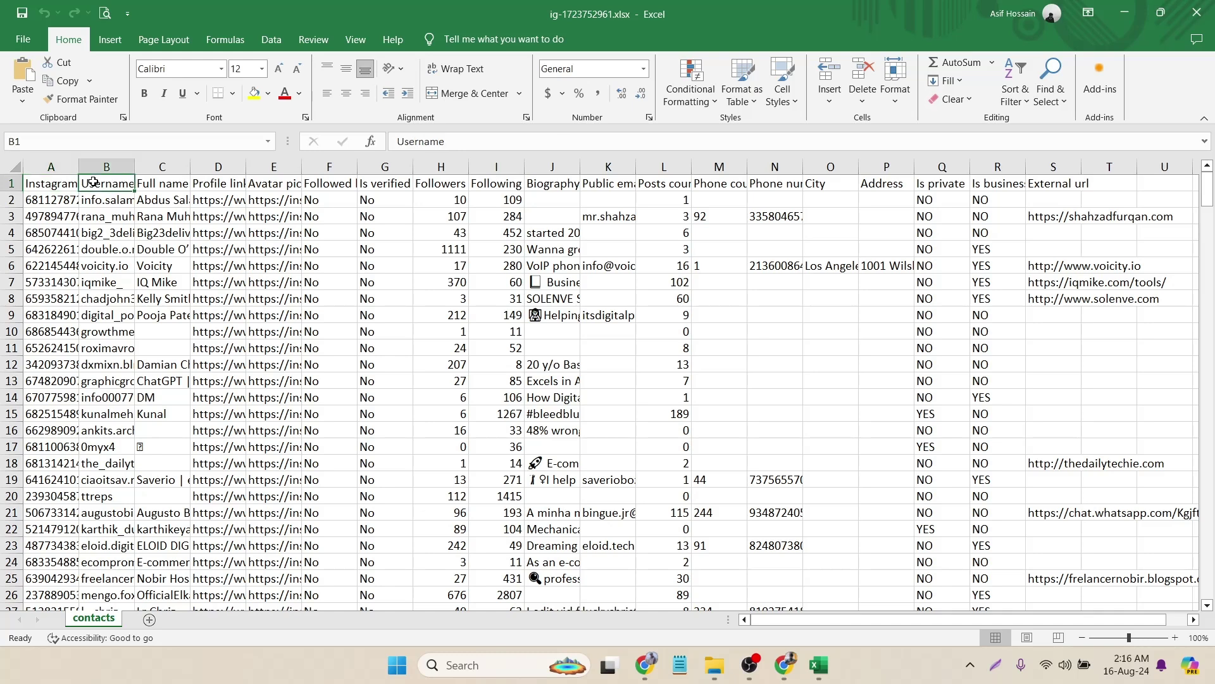
{"action": "left_click", "coordinate": [159, 184]}
{"action": "left_click", "coordinate": [200, 183]}
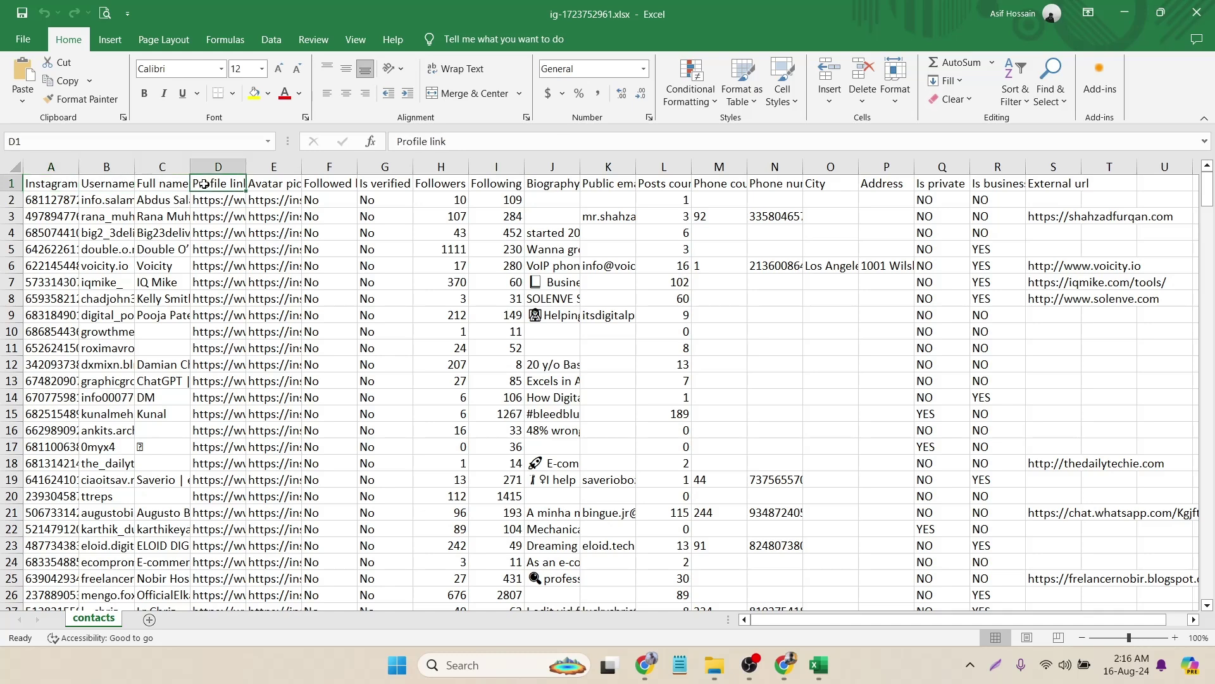
{"action": "left_click", "coordinate": [231, 200]}
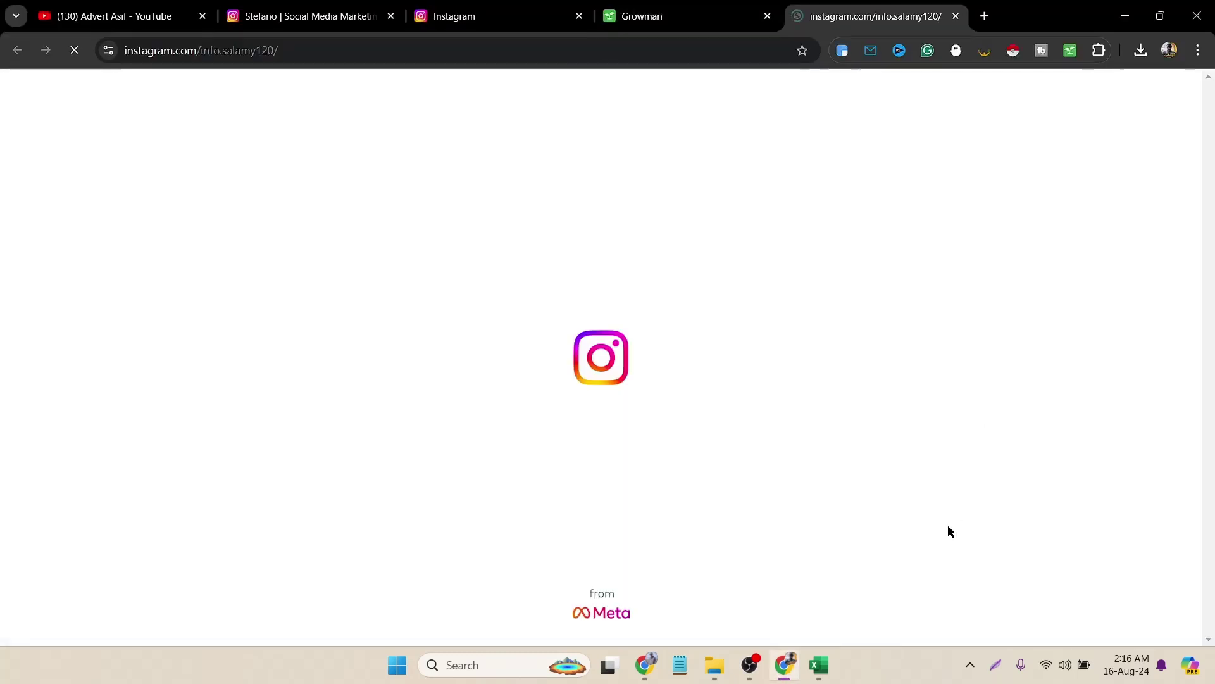
{"action": "left_click", "coordinate": [955, 16]}
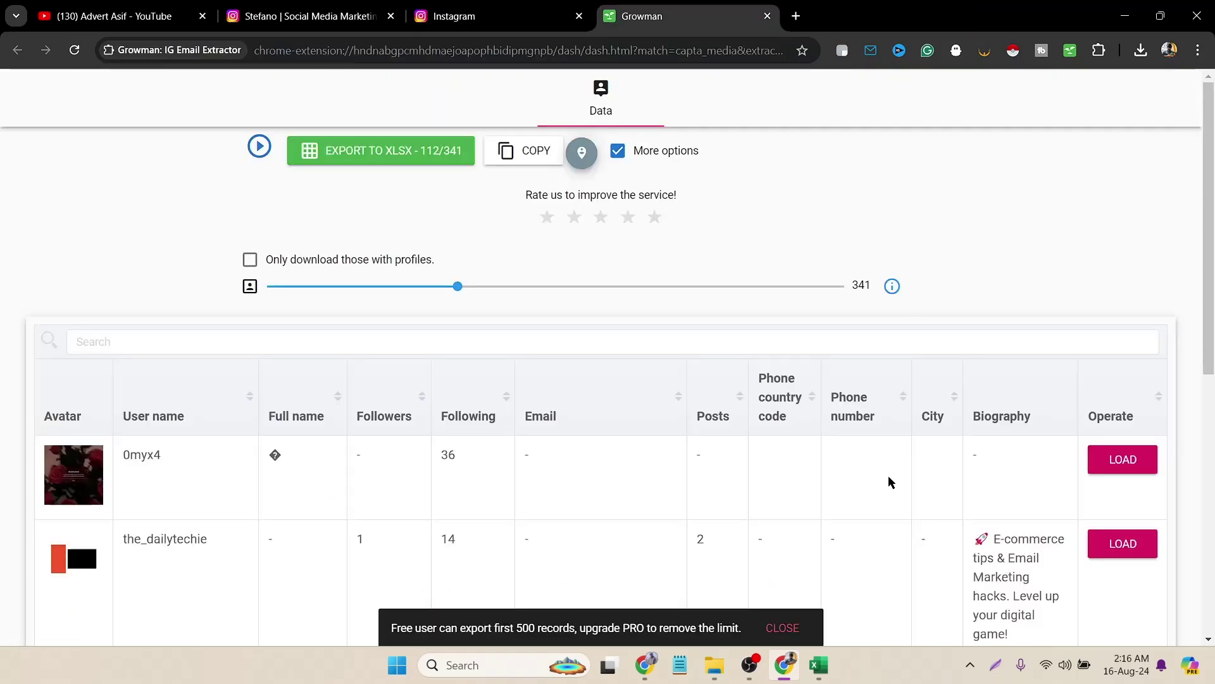
{"action": "left_click", "coordinate": [818, 665]}
Review the Avatar pic through Public email headers, then select the City and Phone number columns
{"action": "left_click", "coordinate": [274, 186]}
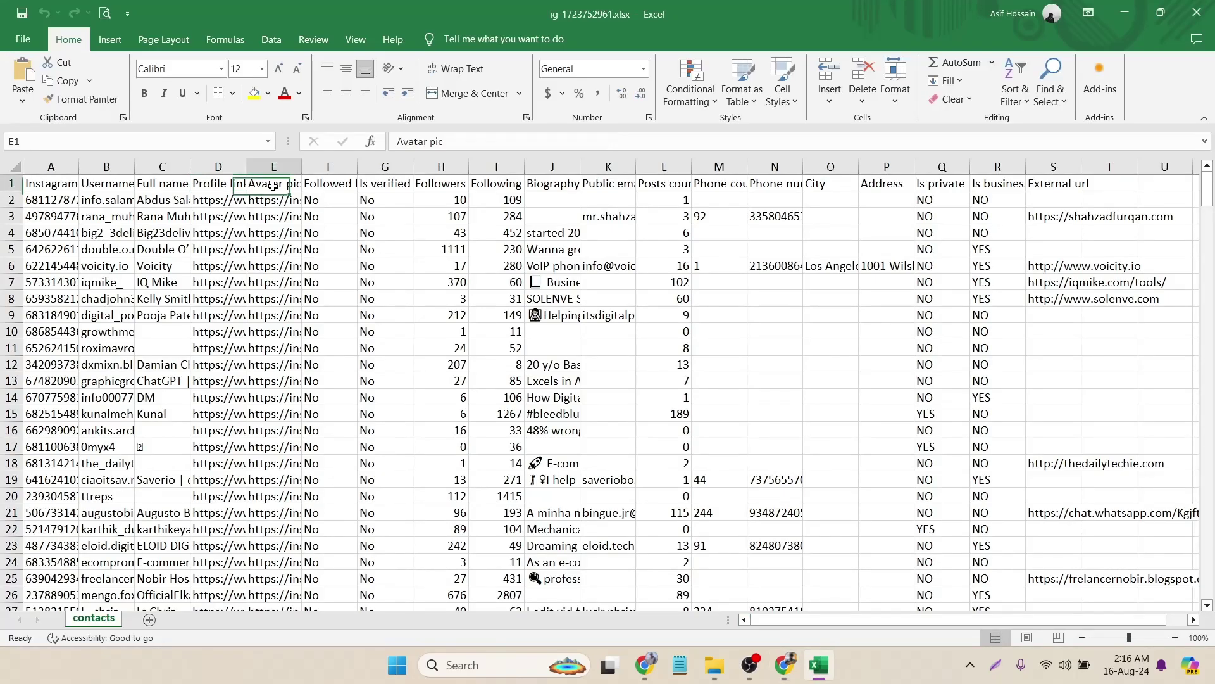
{"action": "left_click", "coordinate": [326, 181]}
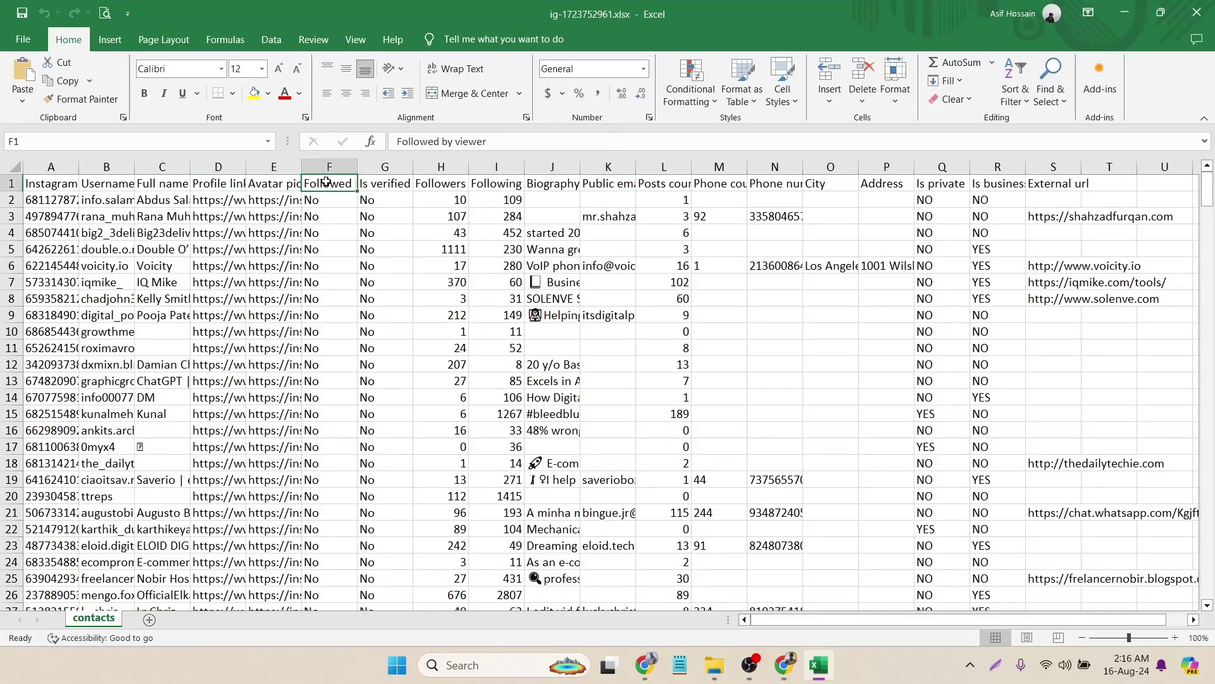
{"action": "left_click", "coordinate": [376, 184]}
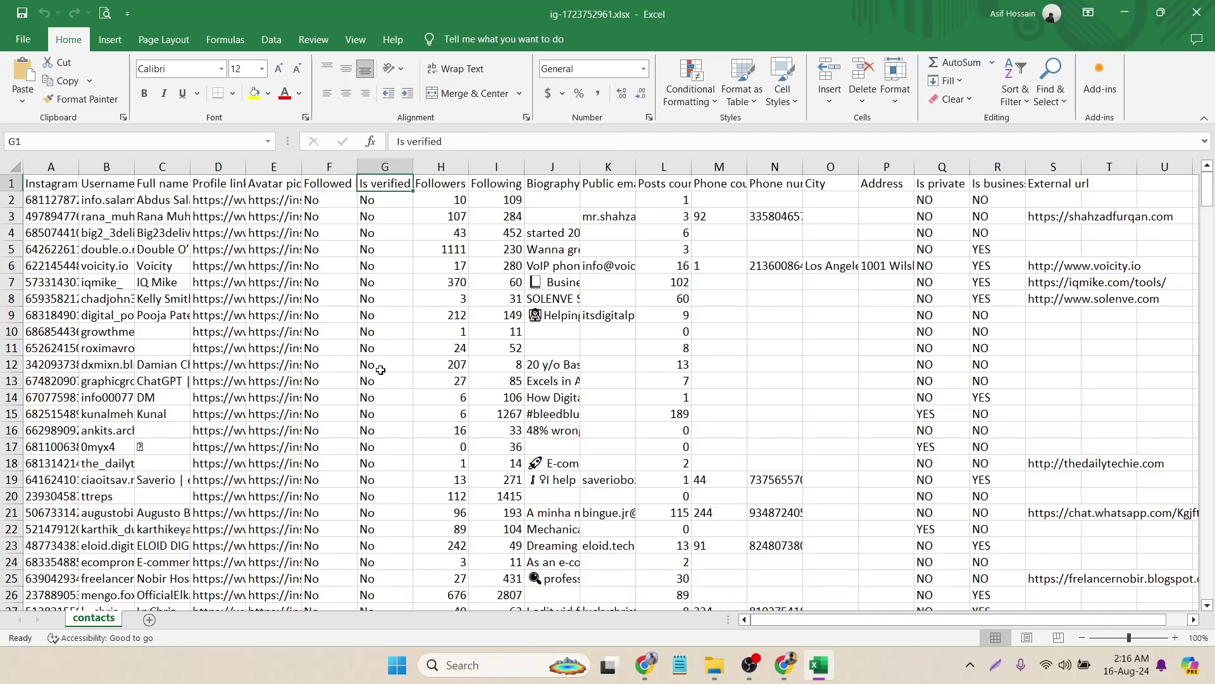
{"action": "left_click", "coordinate": [435, 185]}
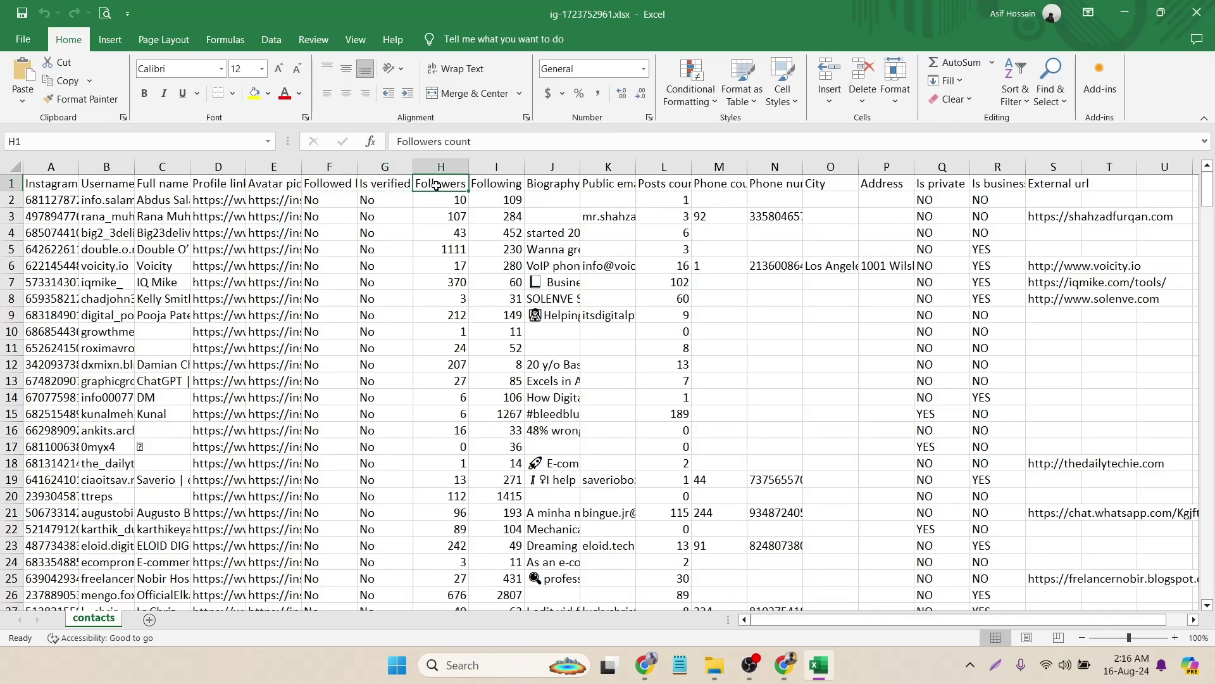
{"action": "left_click", "coordinate": [507, 190]}
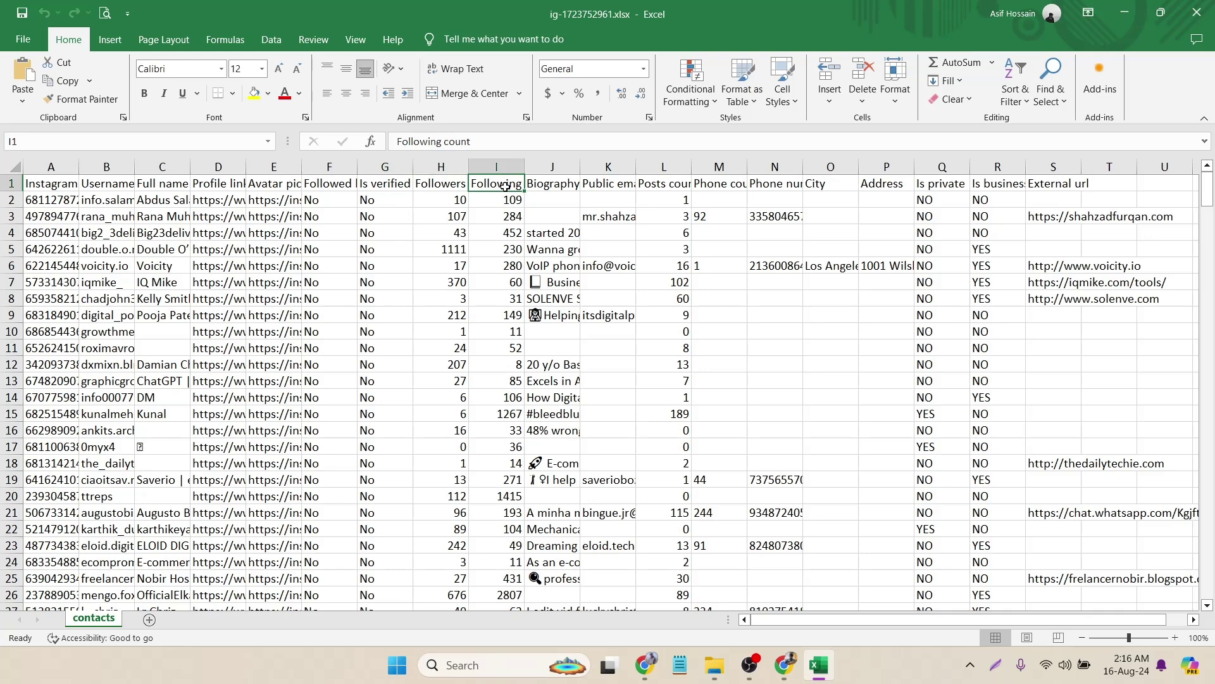
{"action": "left_click", "coordinate": [545, 182]}
{"action": "left_click", "coordinate": [589, 184]}
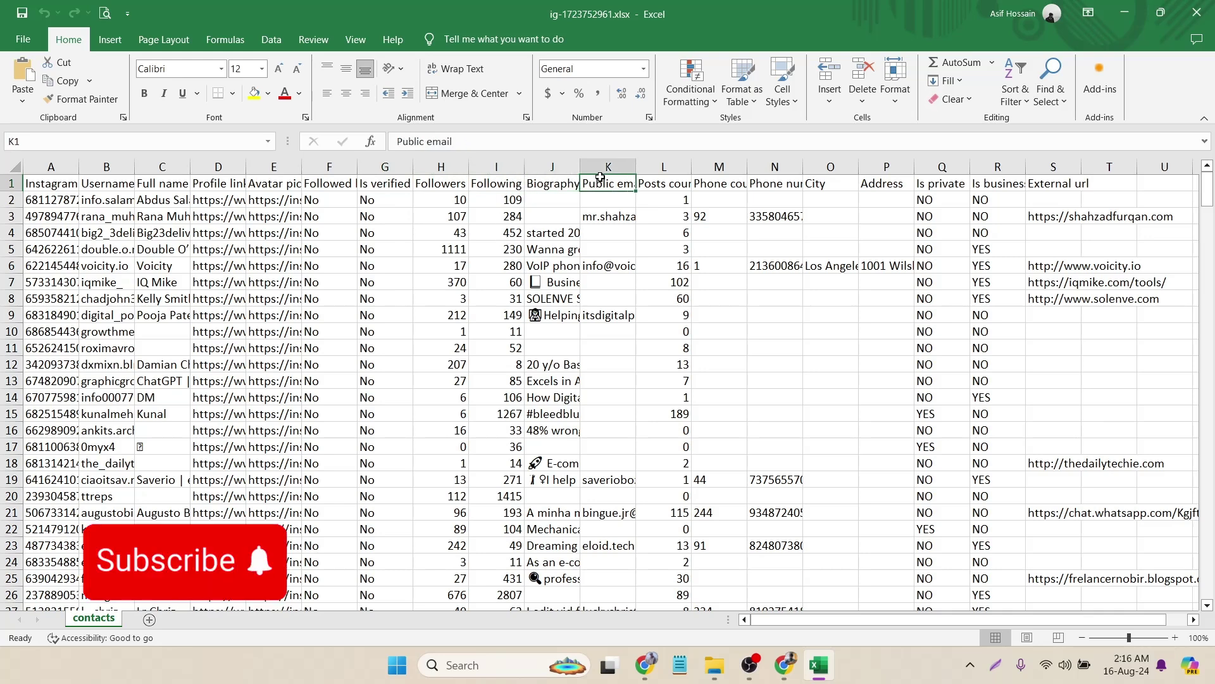
{"action": "left_click", "coordinate": [854, 167]}
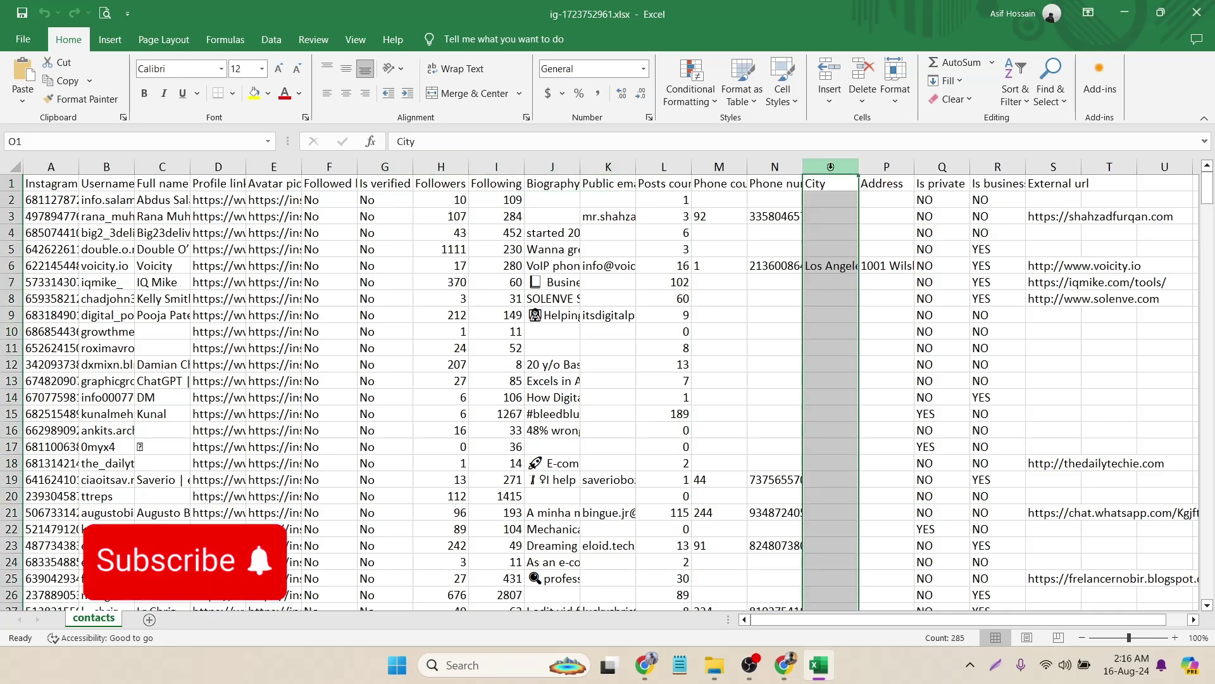
{"action": "left_click", "coordinate": [783, 166]}
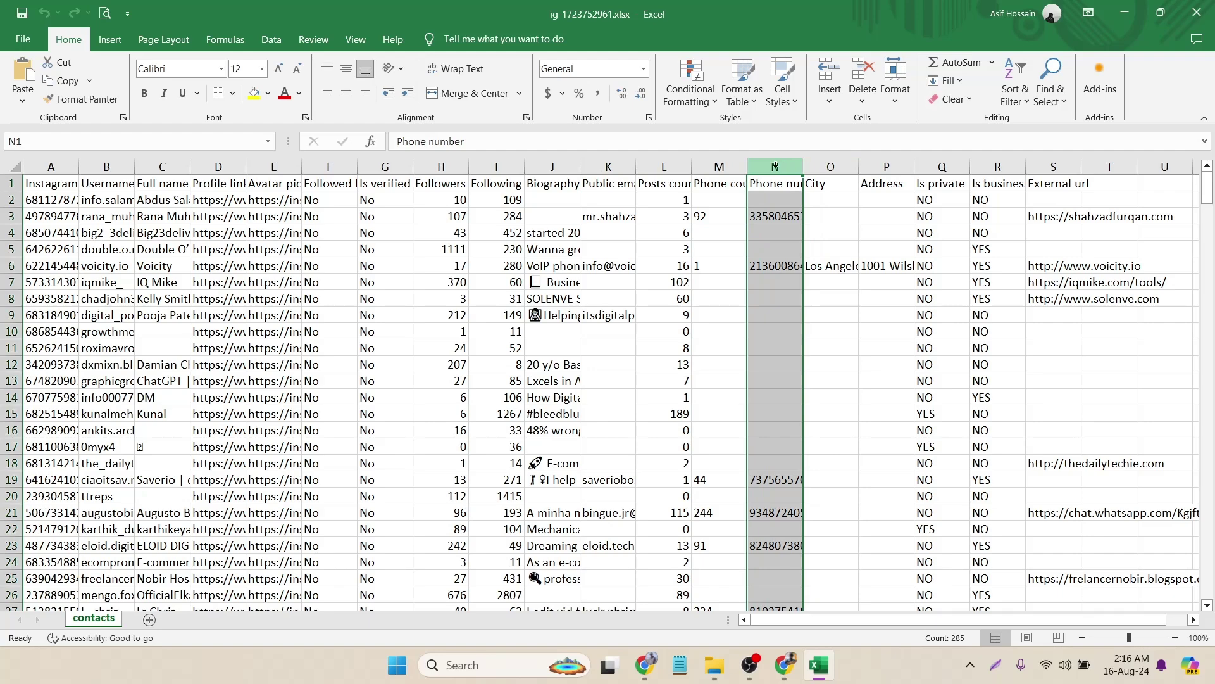
Widen the Public email and Phone number columns to show full values
{"action": "left_click_drag", "start_coordinate": [636, 167], "coordinate": [731, 168]}
{"action": "left_click", "coordinate": [637, 347]}
{"action": "scroll", "coordinate": [638, 351], "scroll_direction": "down", "scroll_amount": 5}
{"action": "scroll", "coordinate": [642, 359], "scroll_direction": "down", "scroll_amount": 4}
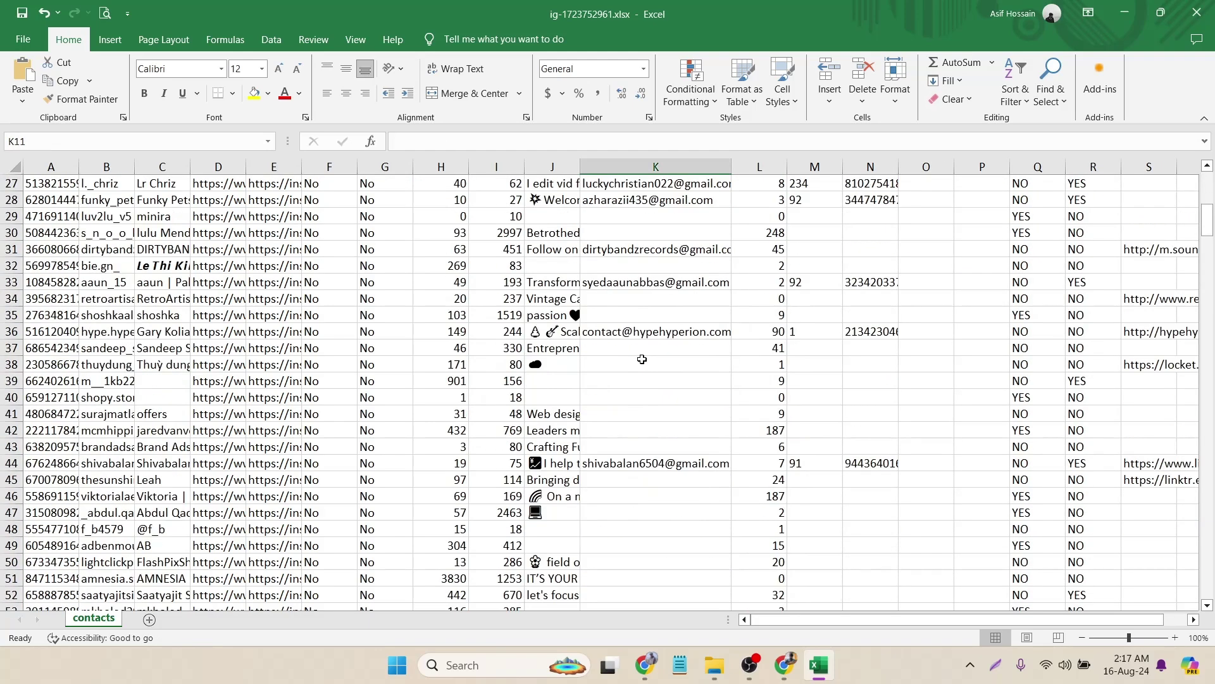
{"action": "scroll", "coordinate": [642, 359], "scroll_direction": "up", "scroll_amount": 4}
{"action": "scroll", "coordinate": [645, 364], "scroll_direction": "up", "scroll_amount": 5}
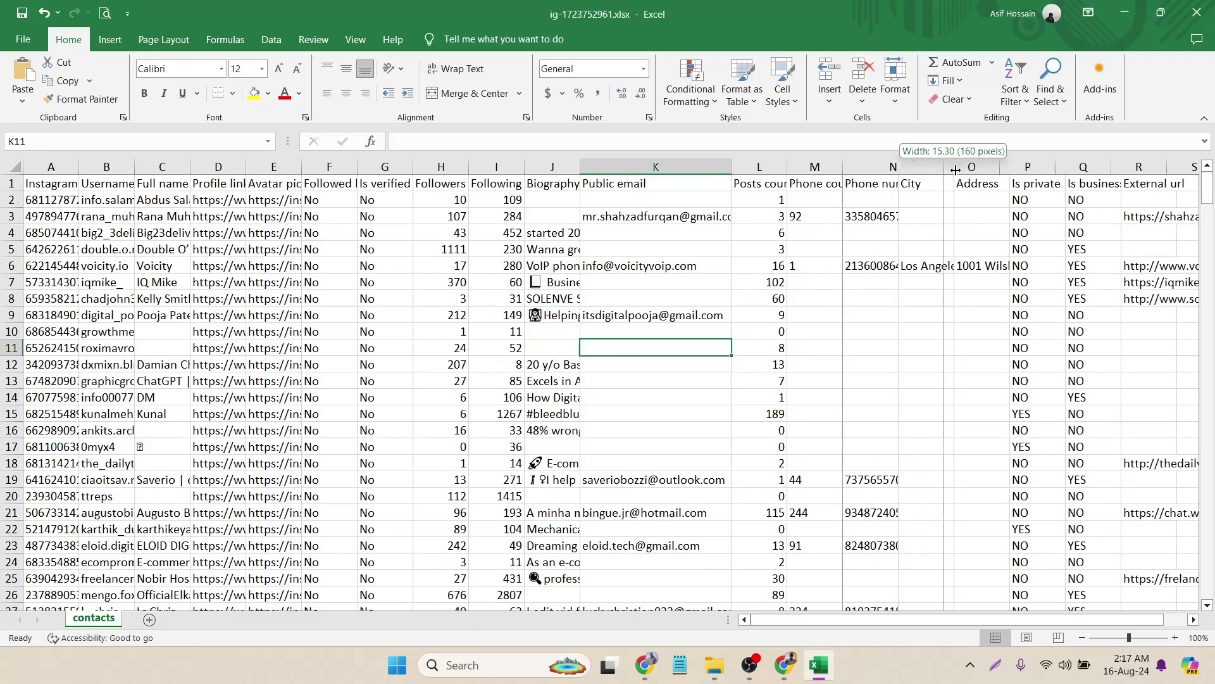
{"action": "left_click_drag", "start_coordinate": [900, 168], "coordinate": [1006, 167]}
{"action": "left_click", "coordinate": [923, 200]}
{"action": "scroll", "coordinate": [916, 385], "scroll_direction": "down", "scroll_amount": 4}
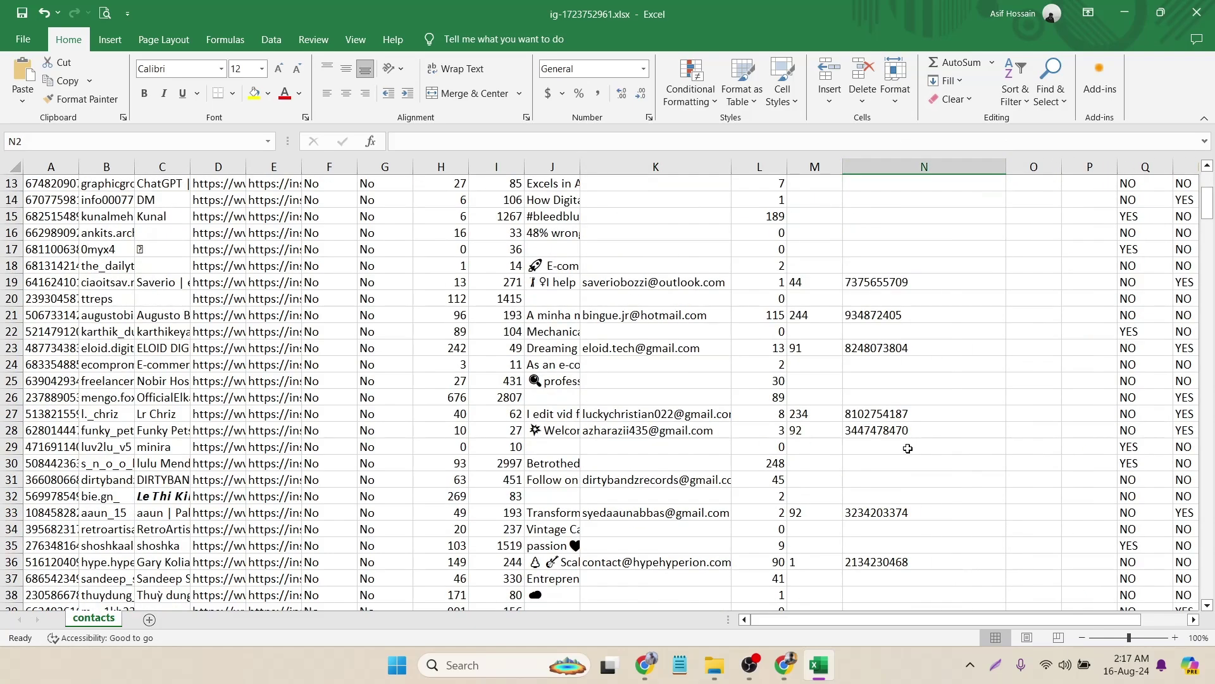
{"action": "scroll", "coordinate": [913, 399], "scroll_direction": "down", "scroll_amount": 1}
{"action": "scroll", "coordinate": [911, 418], "scroll_direction": "down", "scroll_amount": 5}
{"action": "scroll", "coordinate": [907, 443], "scroll_direction": "down", "scroll_amount": 8}
{"action": "scroll", "coordinate": [907, 443], "scroll_direction": "down", "scroll_amount": 3}
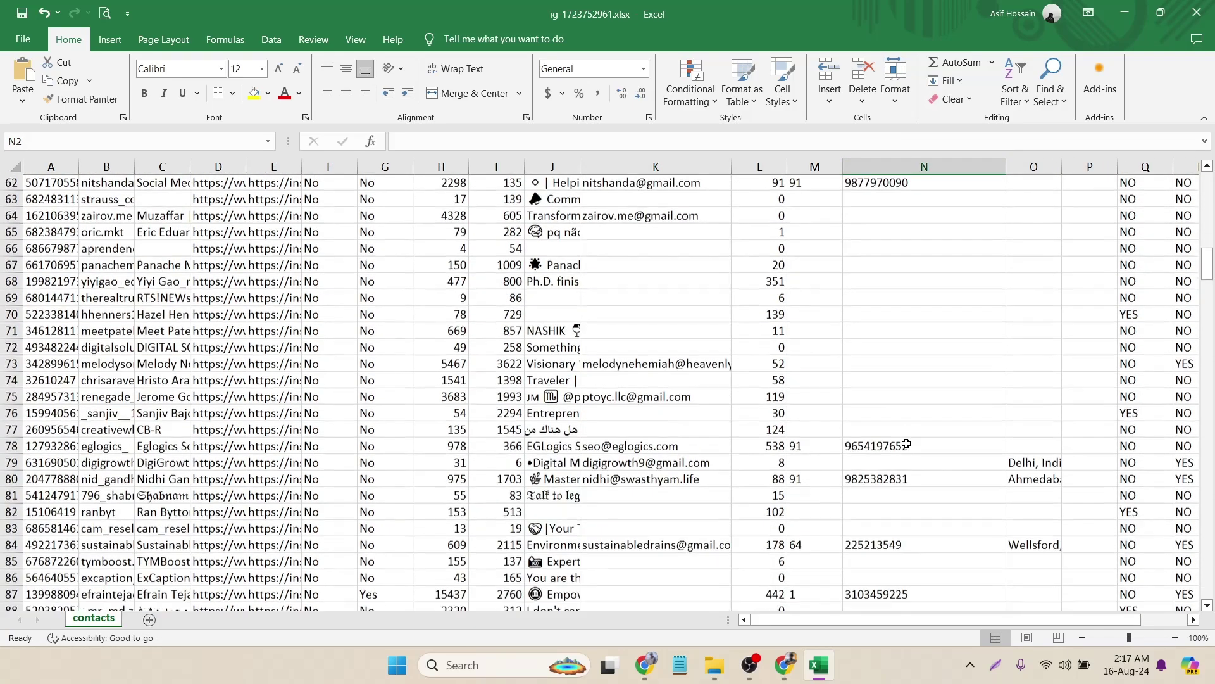
{"action": "scroll", "coordinate": [906, 441], "scroll_direction": "down", "scroll_amount": 5}
{"action": "scroll", "coordinate": [905, 439], "scroll_direction": "down", "scroll_amount": 5}
{"action": "scroll", "coordinate": [902, 436], "scroll_direction": "up", "scroll_amount": 3}
{"action": "scroll", "coordinate": [901, 436], "scroll_direction": "up", "scroll_amount": 7}
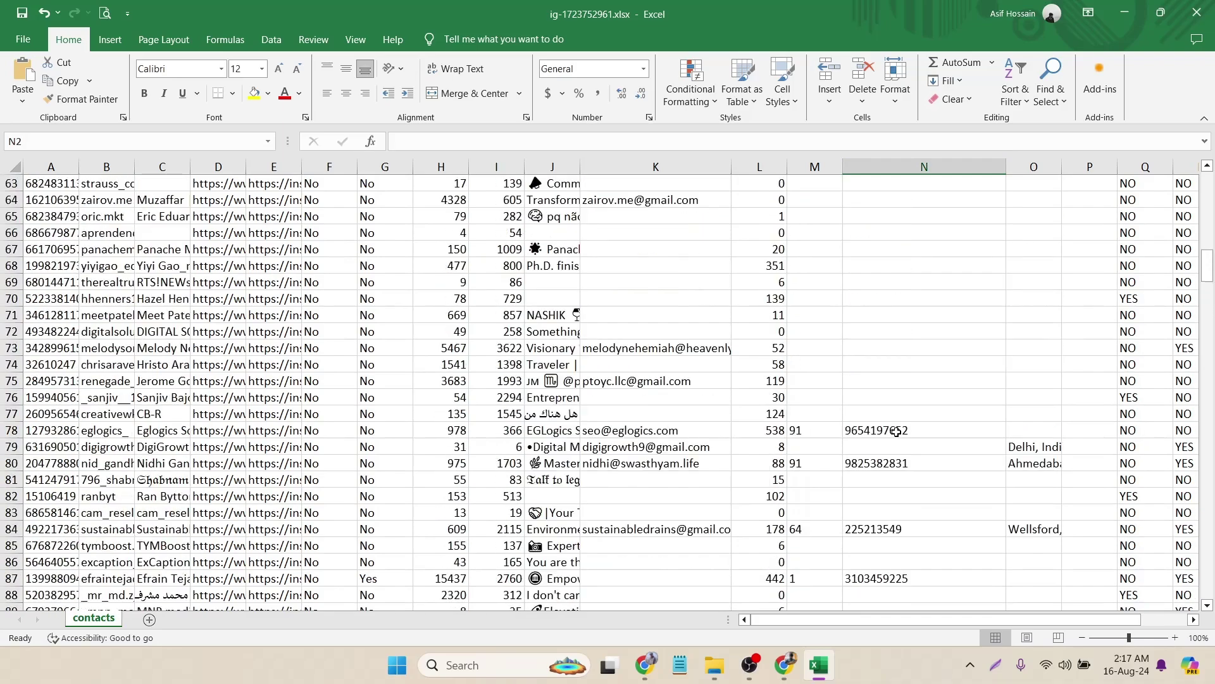
{"action": "scroll", "coordinate": [899, 410], "scroll_direction": "up", "scroll_amount": 9}
{"action": "scroll", "coordinate": [898, 410], "scroll_direction": "up", "scroll_amount": 4}
{"action": "scroll", "coordinate": [911, 419], "scroll_direction": "down", "scroll_amount": 9}
{"action": "scroll", "coordinate": [912, 419], "scroll_direction": "down", "scroll_amount": 8}
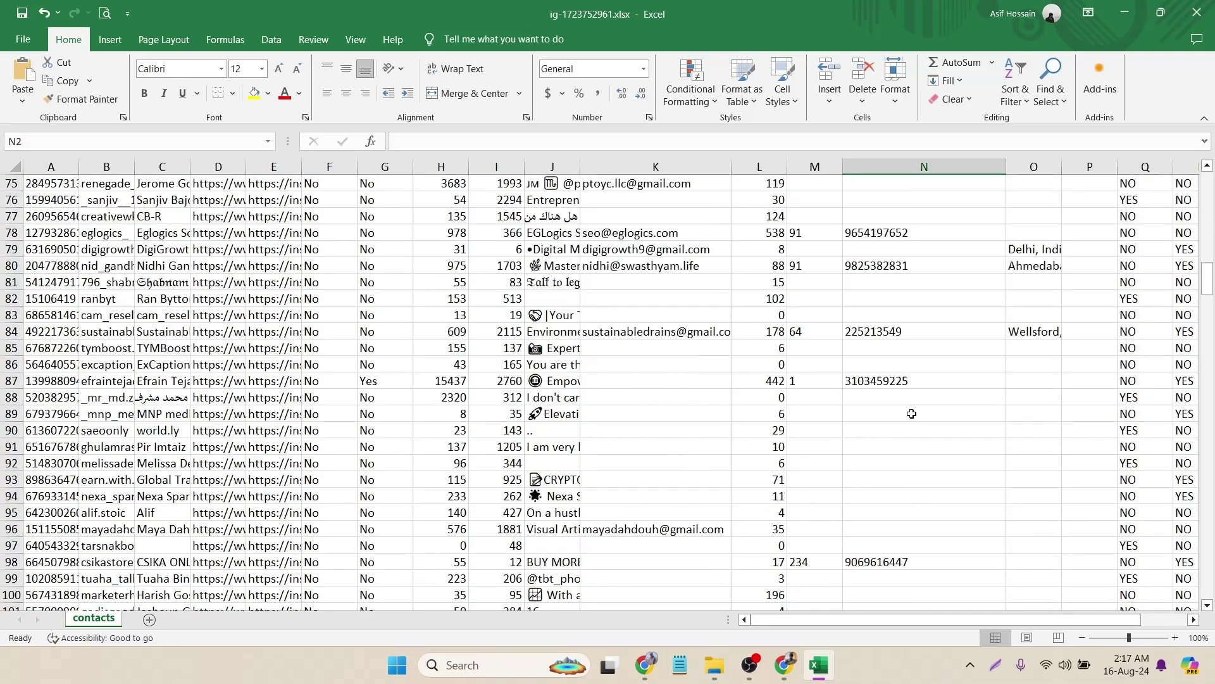
{"action": "scroll", "coordinate": [912, 419], "scroll_direction": "down", "scroll_amount": 3}
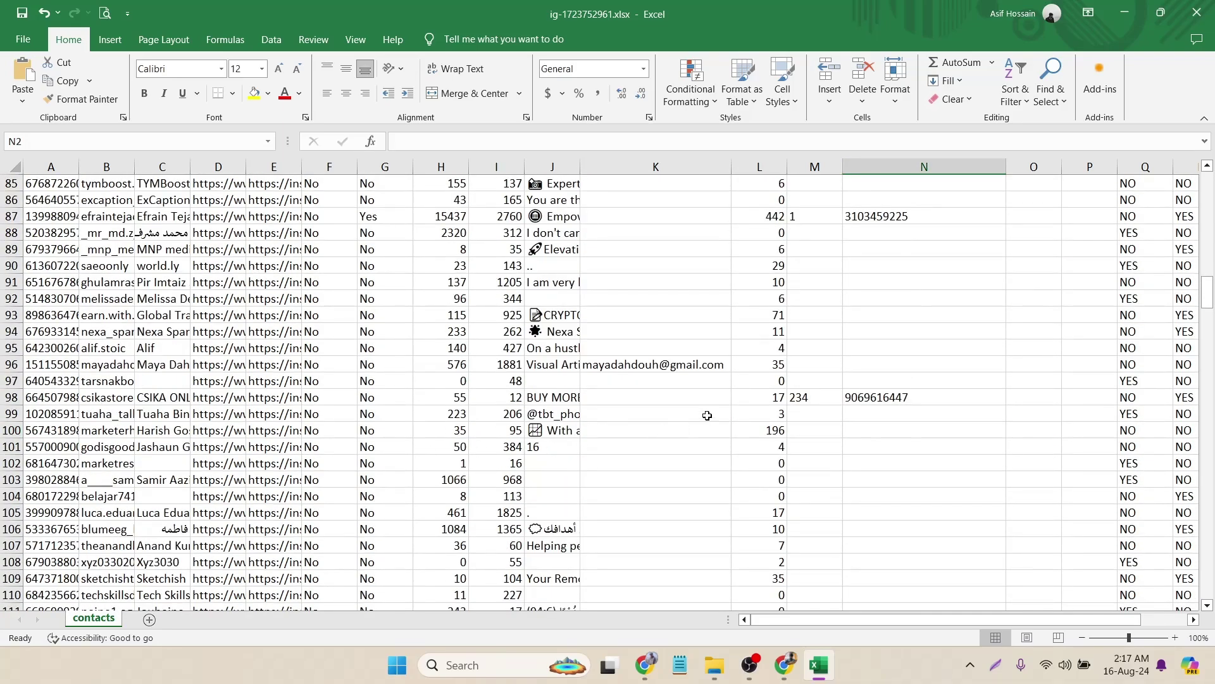
{"action": "scroll", "coordinate": [654, 422], "scroll_direction": "up", "scroll_amount": 1}
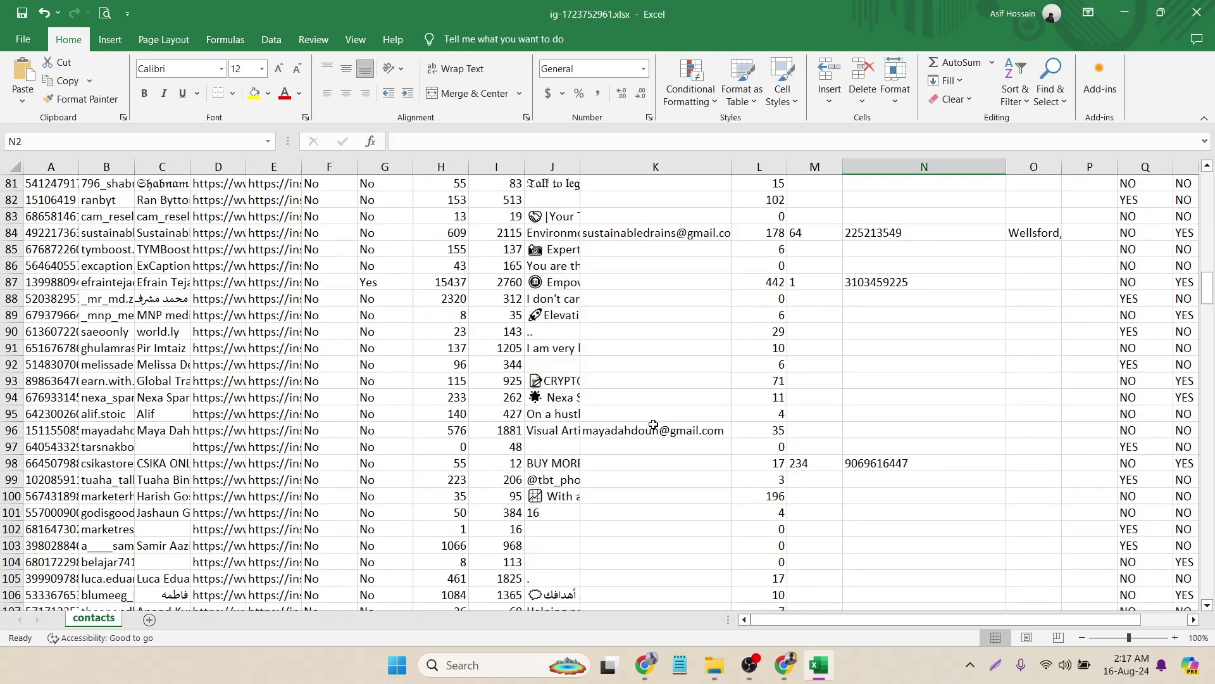
{"action": "scroll", "coordinate": [667, 434], "scroll_direction": "up", "scroll_amount": 8}
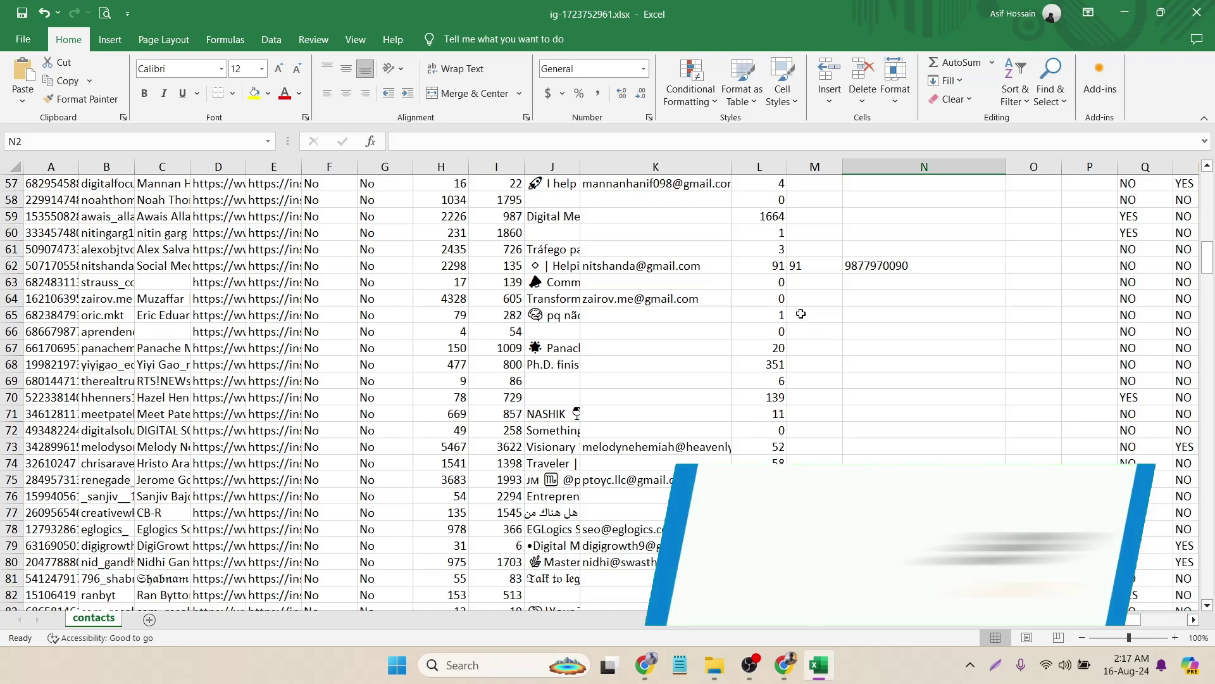
Close the contacts workbook with Ctrl+W, choosing Don't Save
{"action": "key", "text": "ctrl+w"}
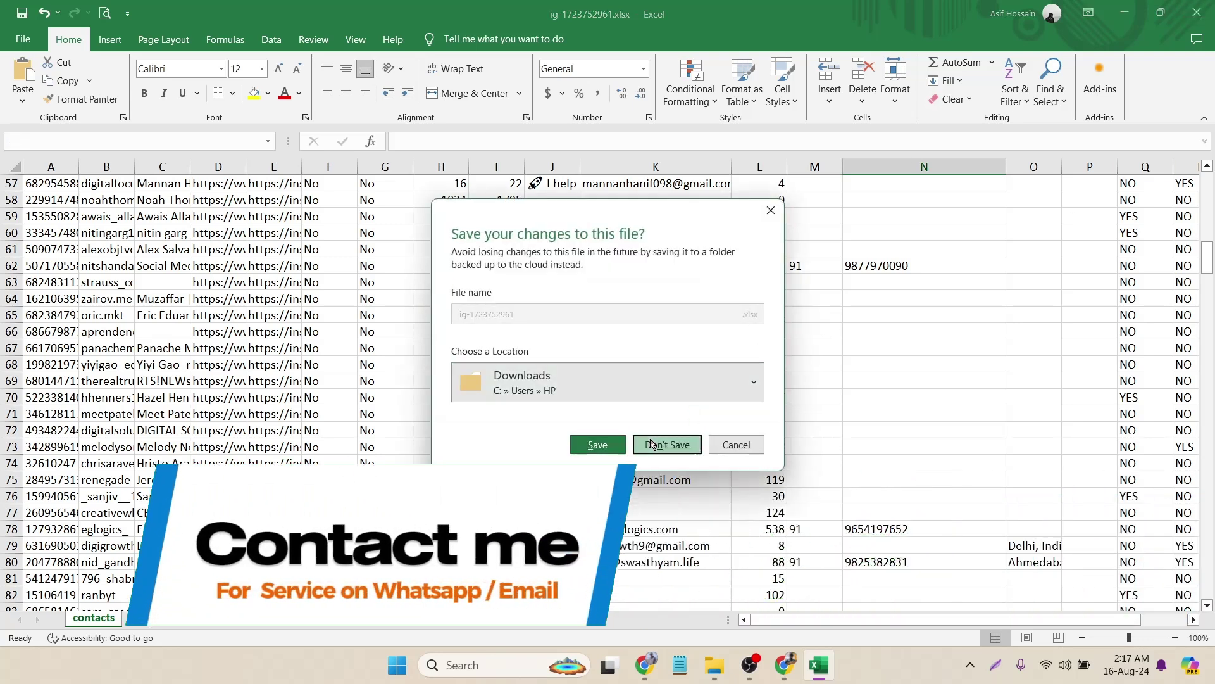
{"action": "left_click", "coordinate": [667, 445]}
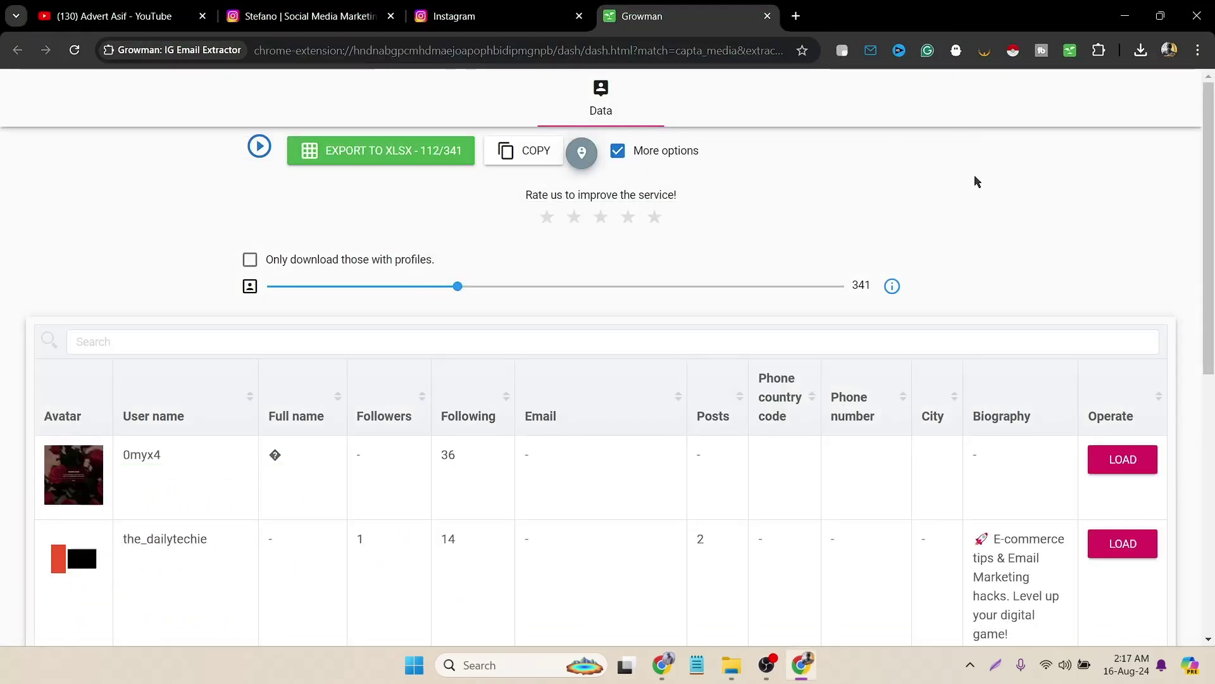